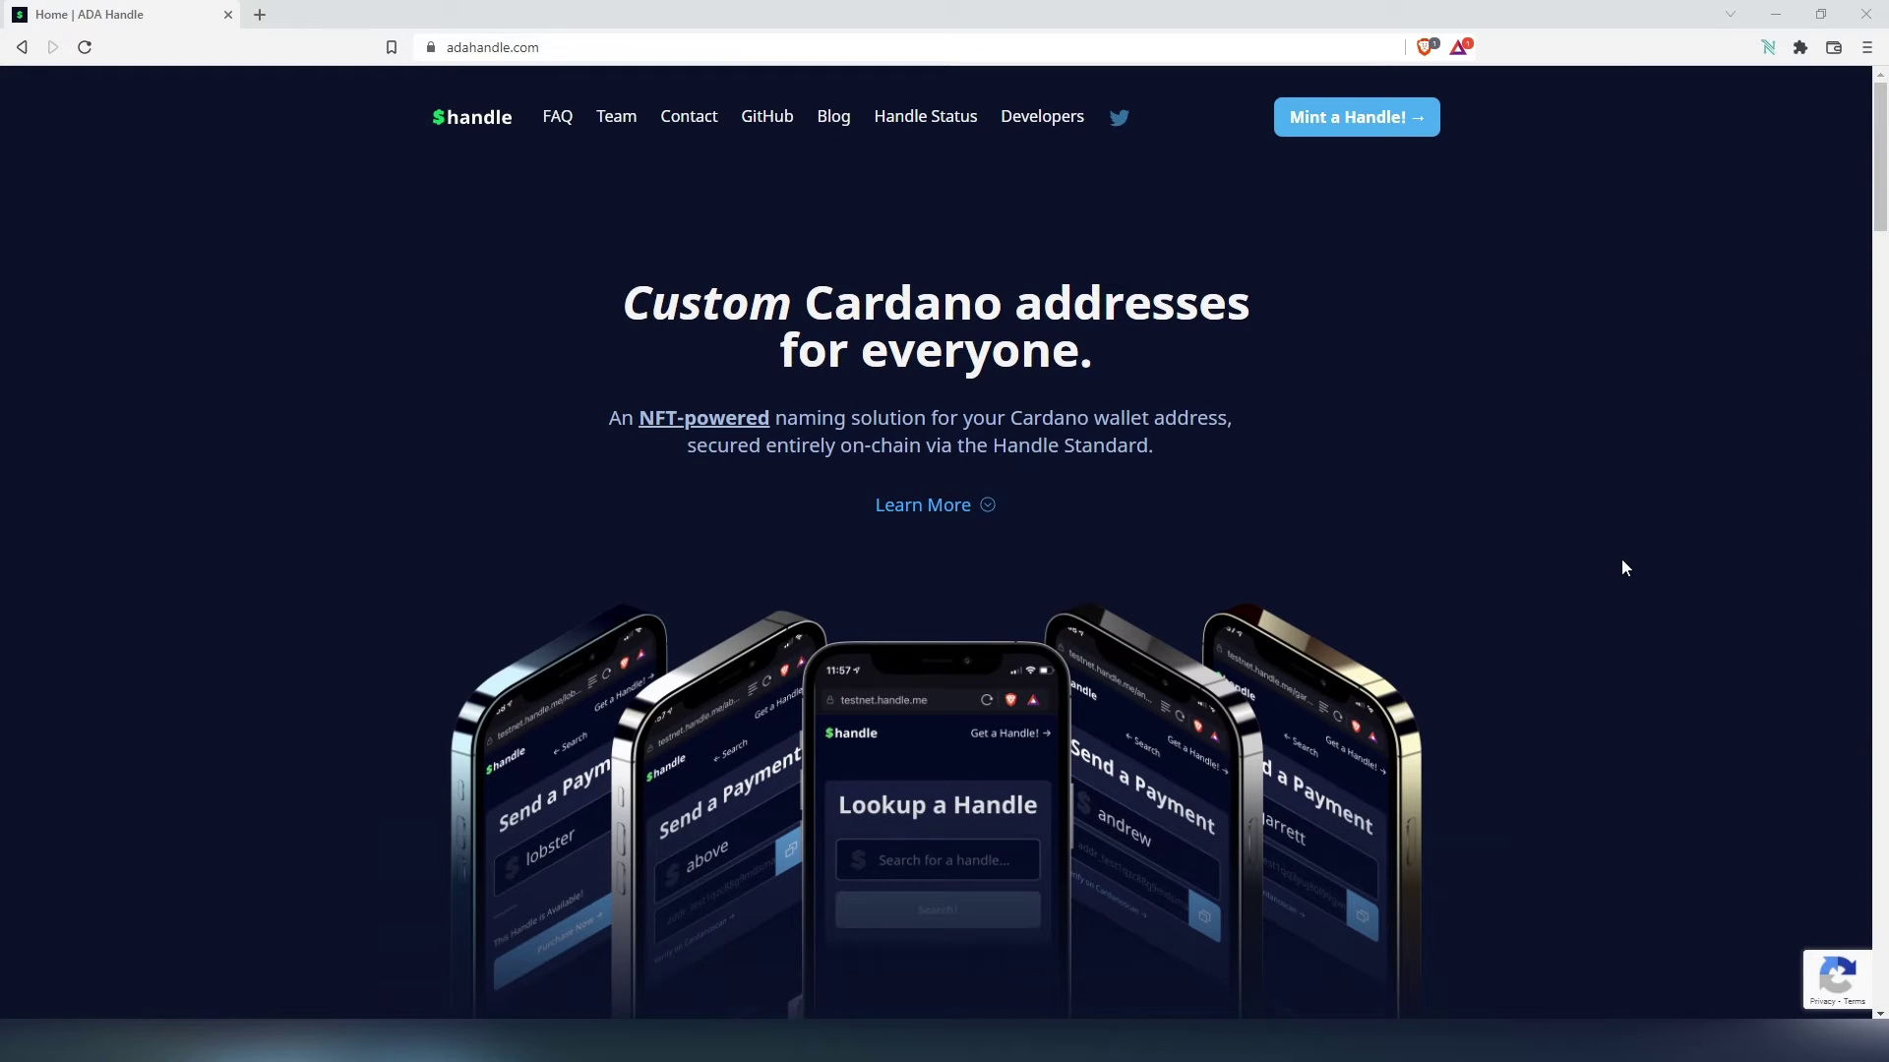
Scroll through the ADA Handle homepage, then go to the FAQ page.
scroll(1623, 560, "down", 5)
scroll(1622, 560, "down", 5)
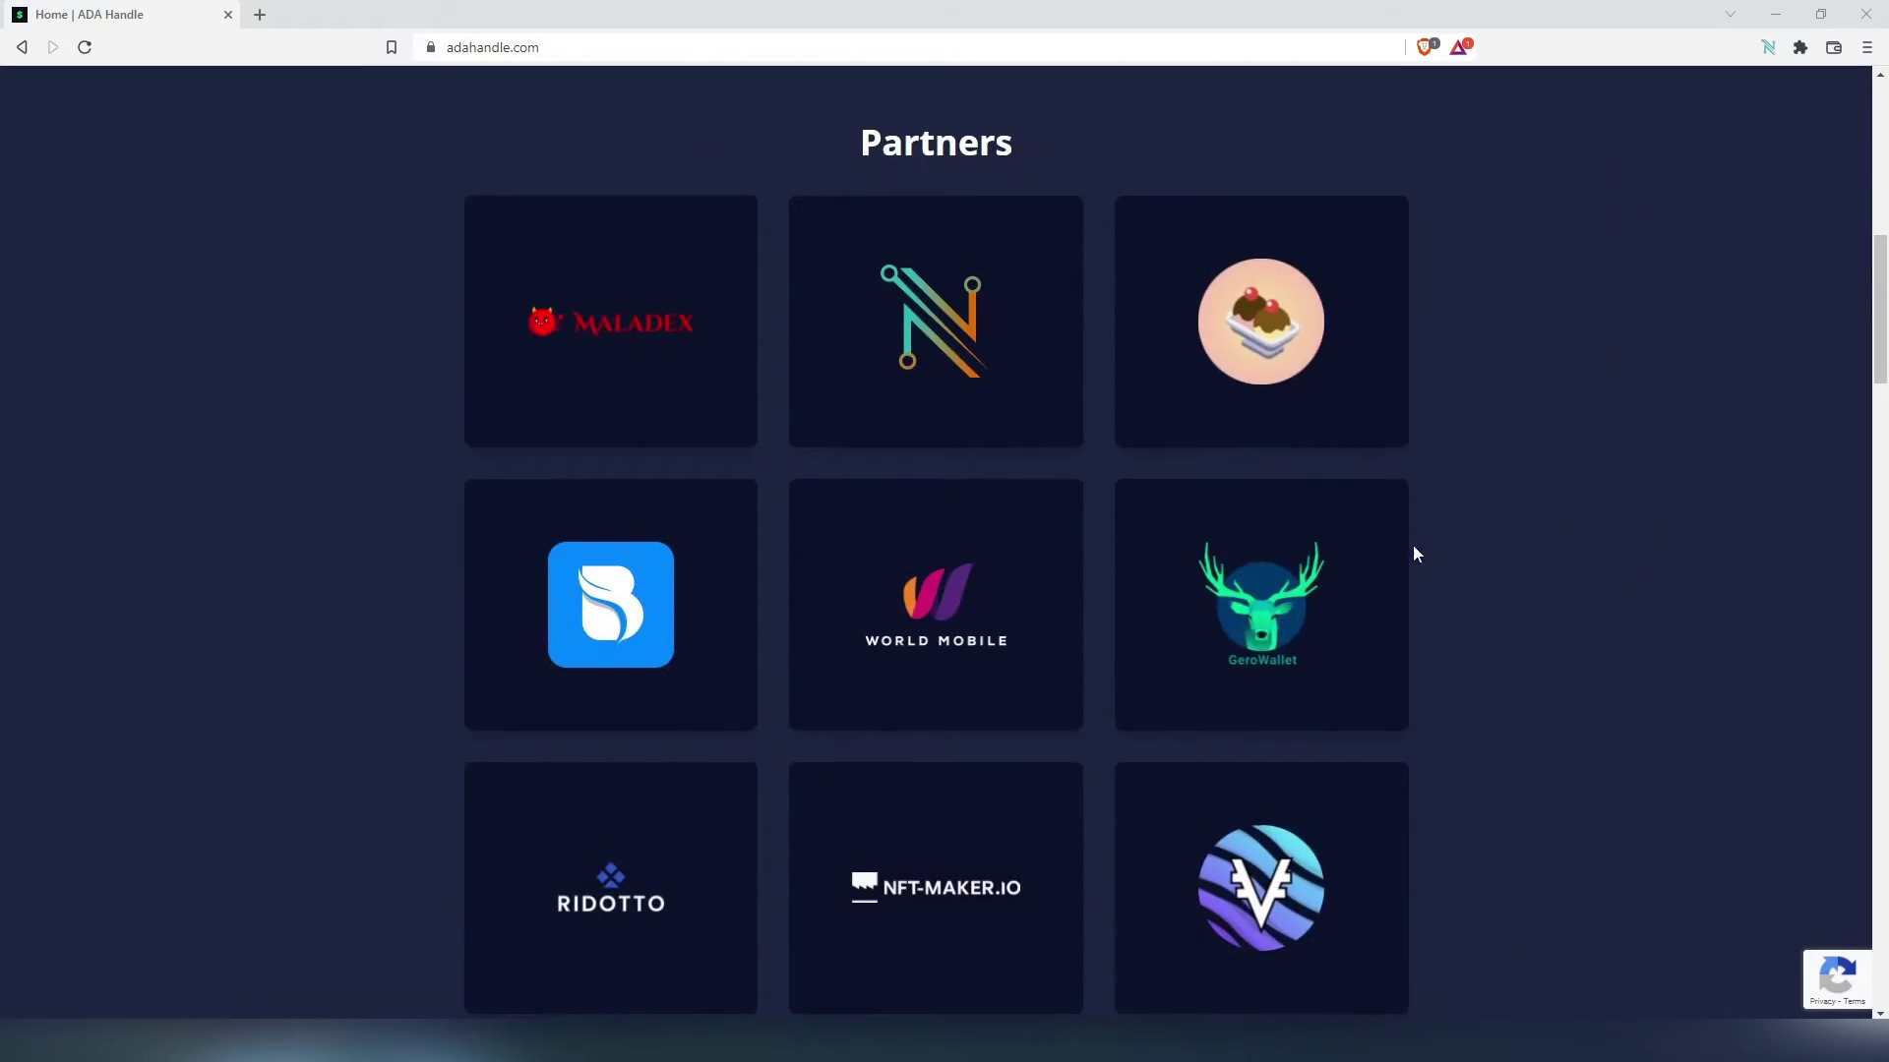
scroll(1489, 590, "down", 4)
scroll(1488, 590, "down", 5)
scroll(1147, 292, "down", 9)
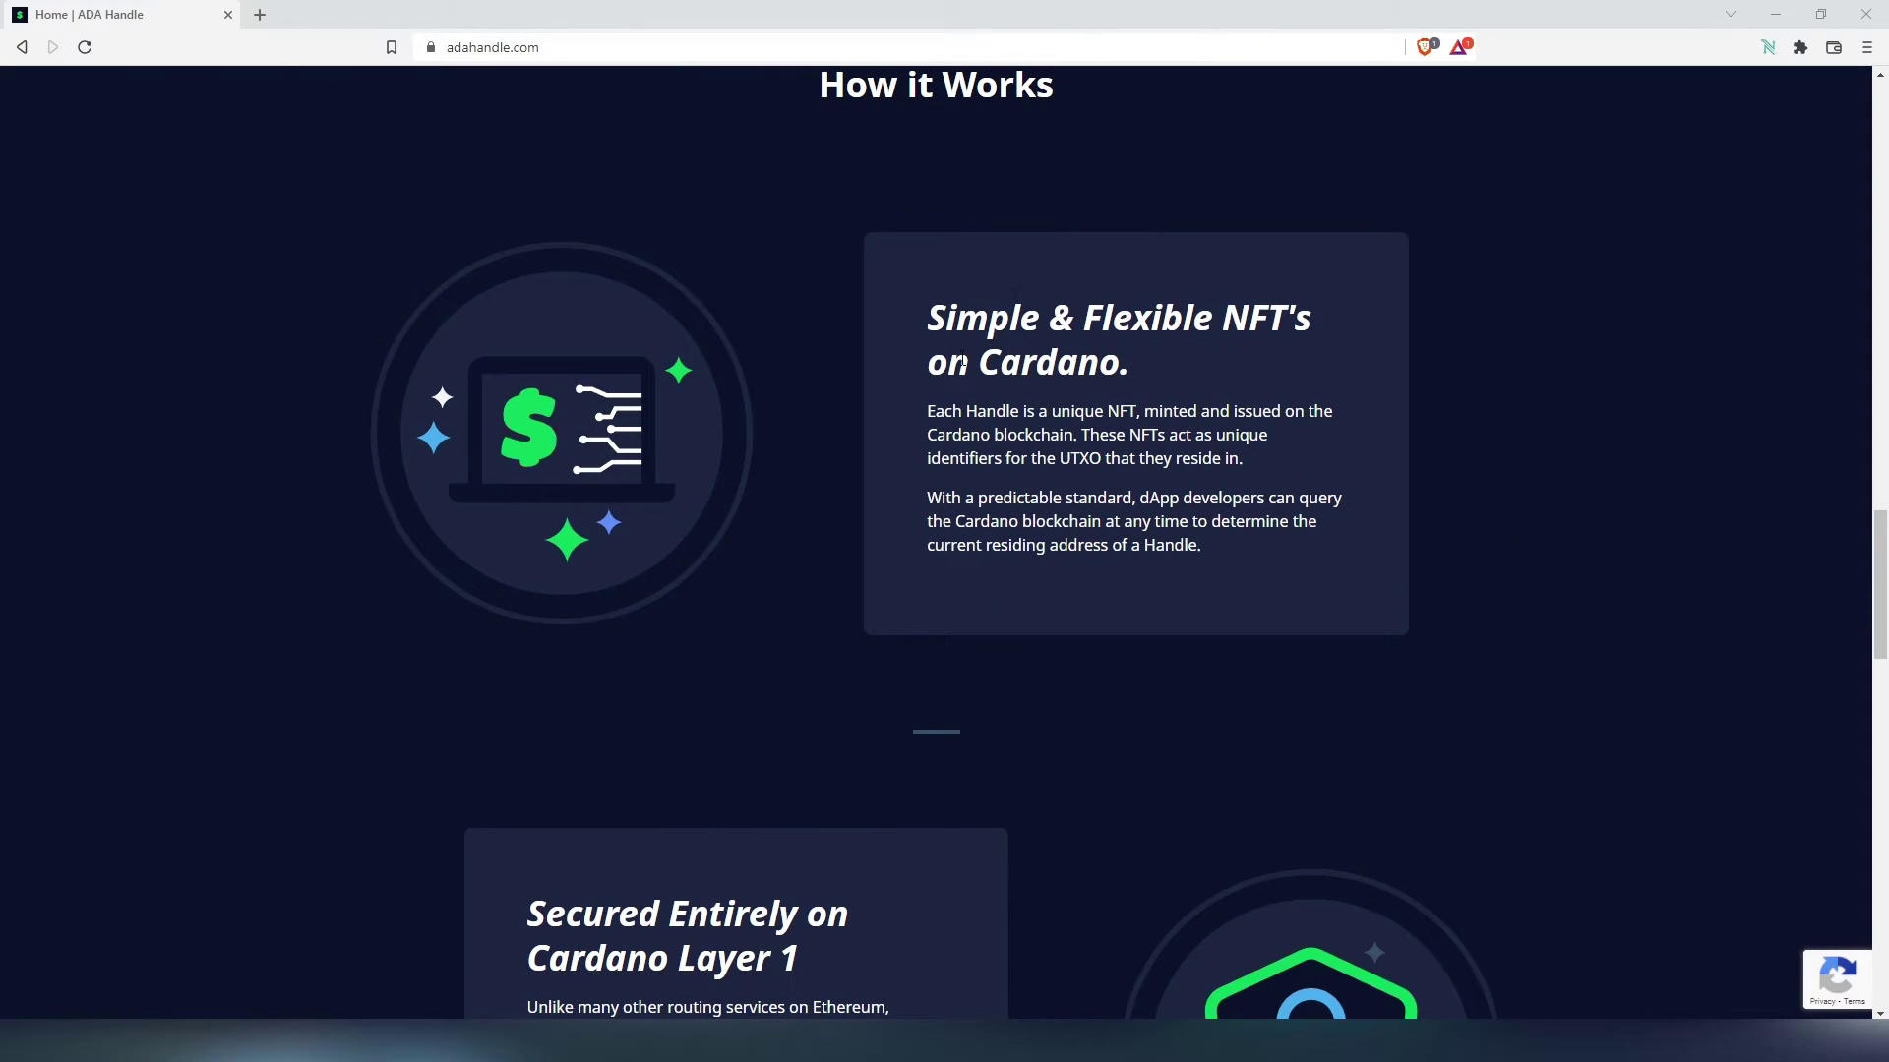
scroll(1180, 344, "down", 2)
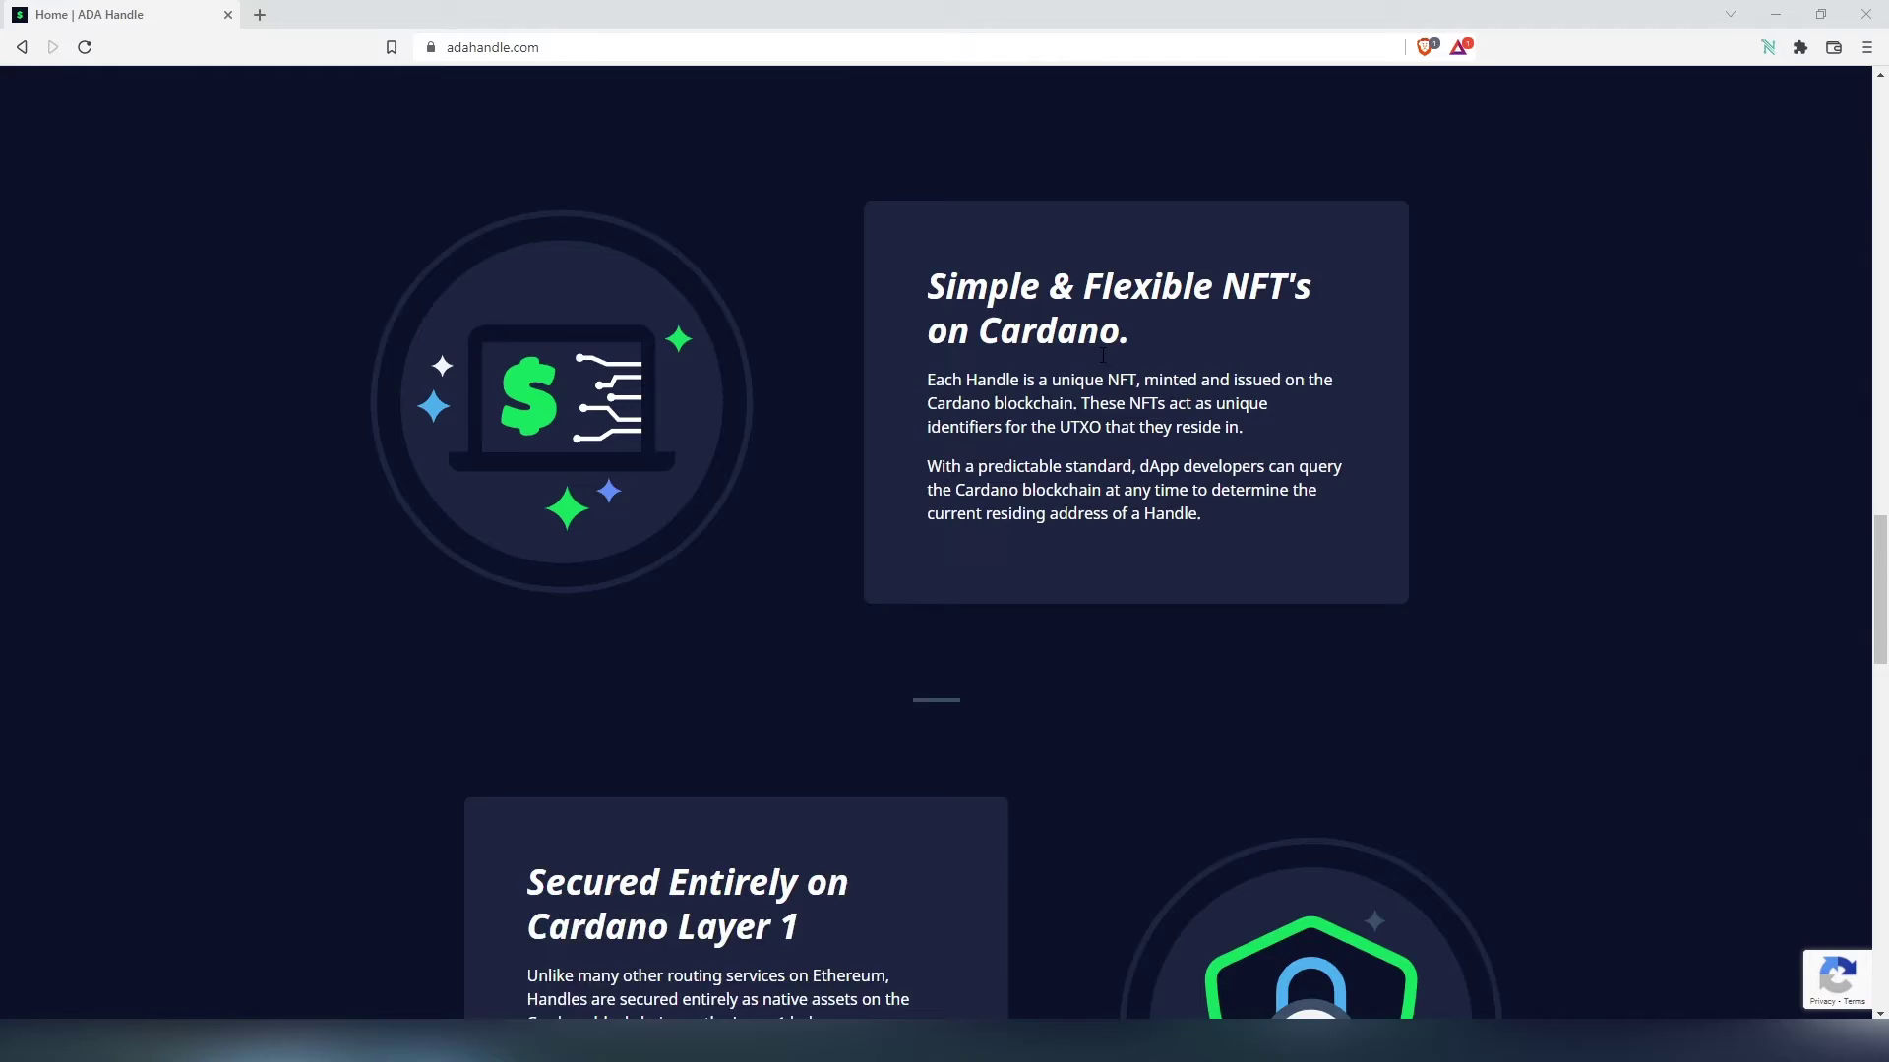
scroll(1100, 359, "down", 3)
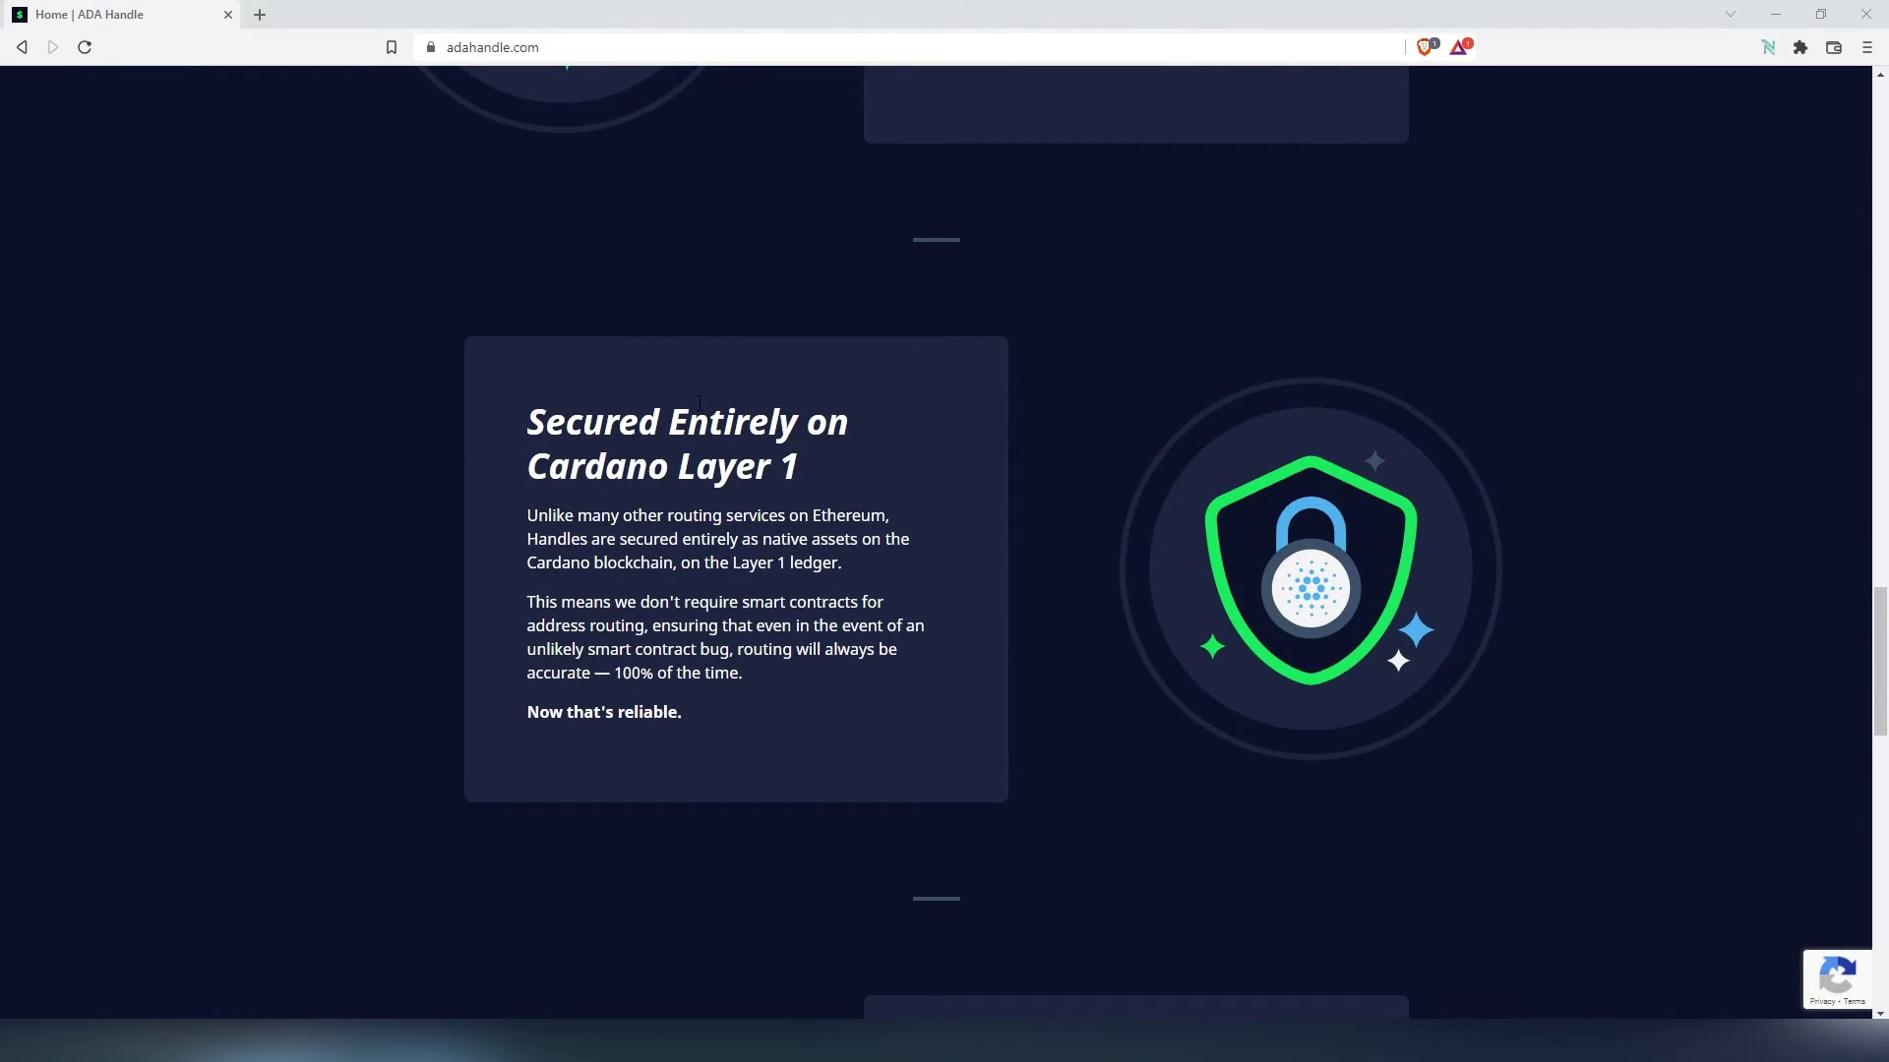
scroll(955, 425, "down", 7)
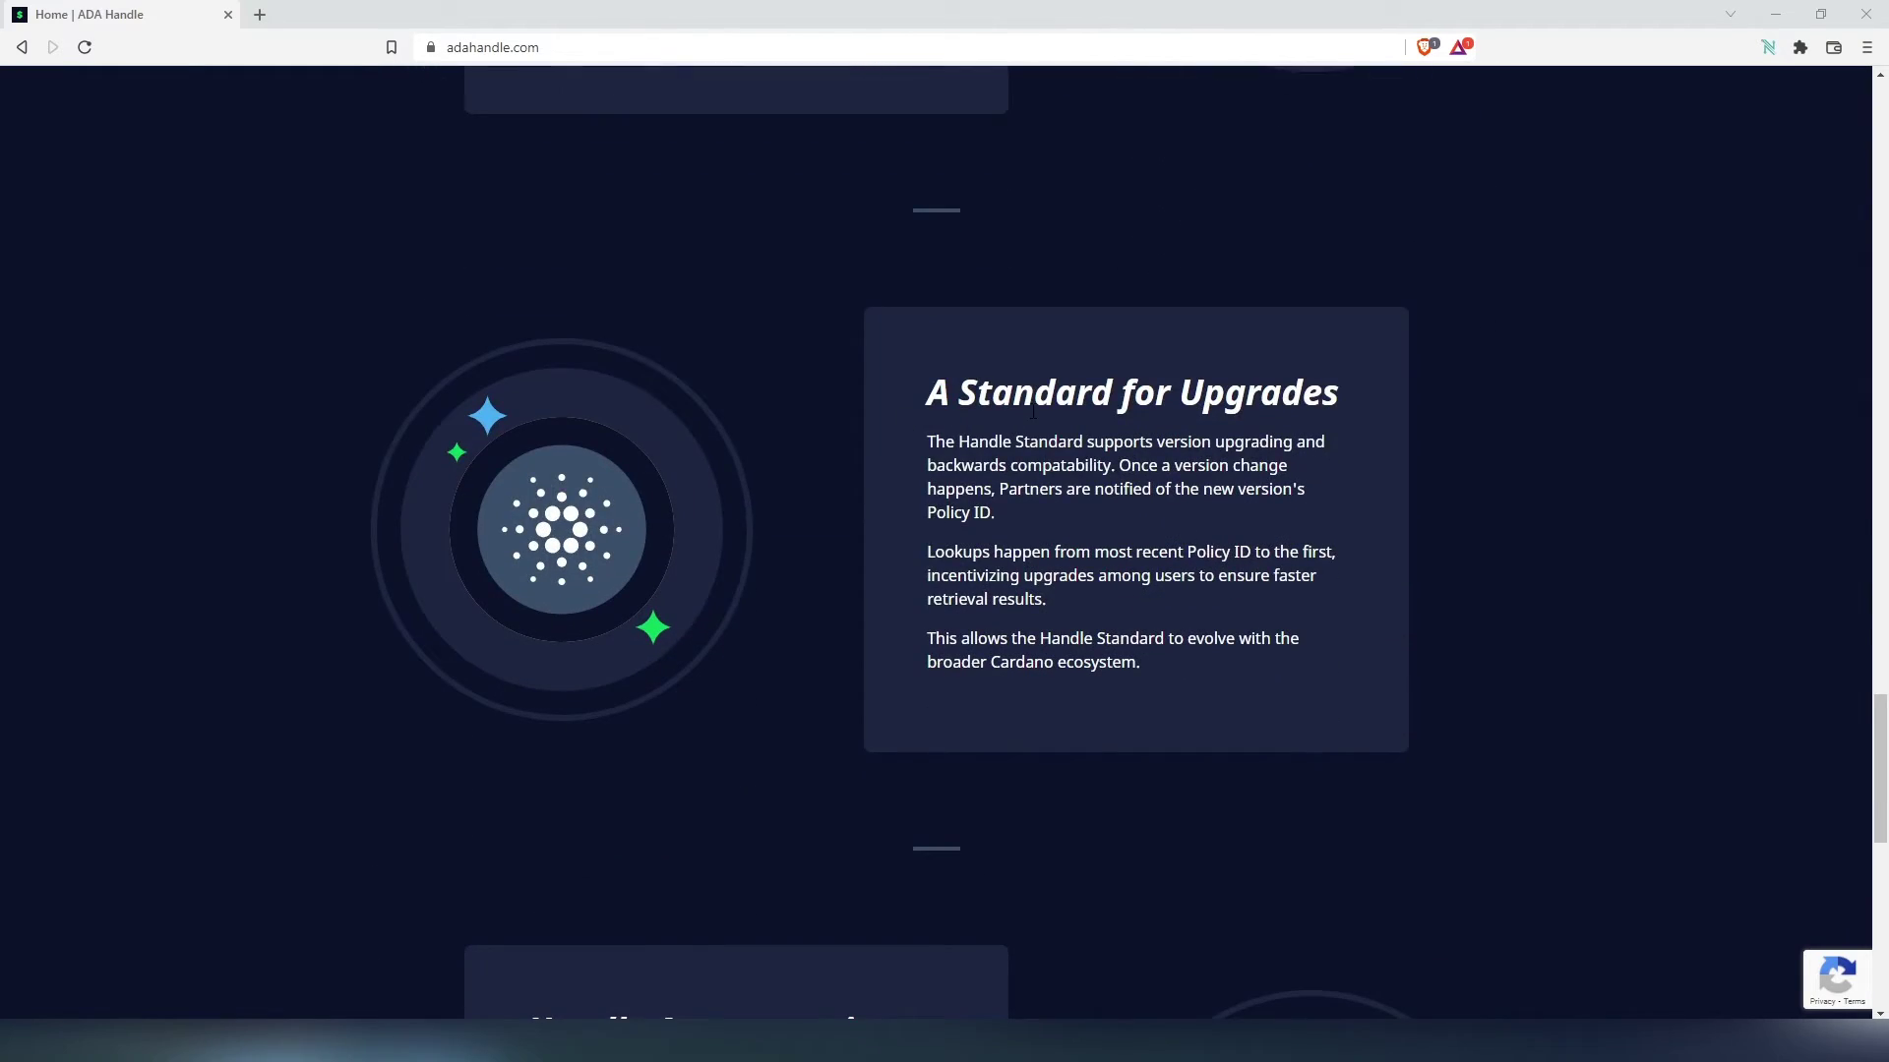
scroll(1160, 408, "down", 5)
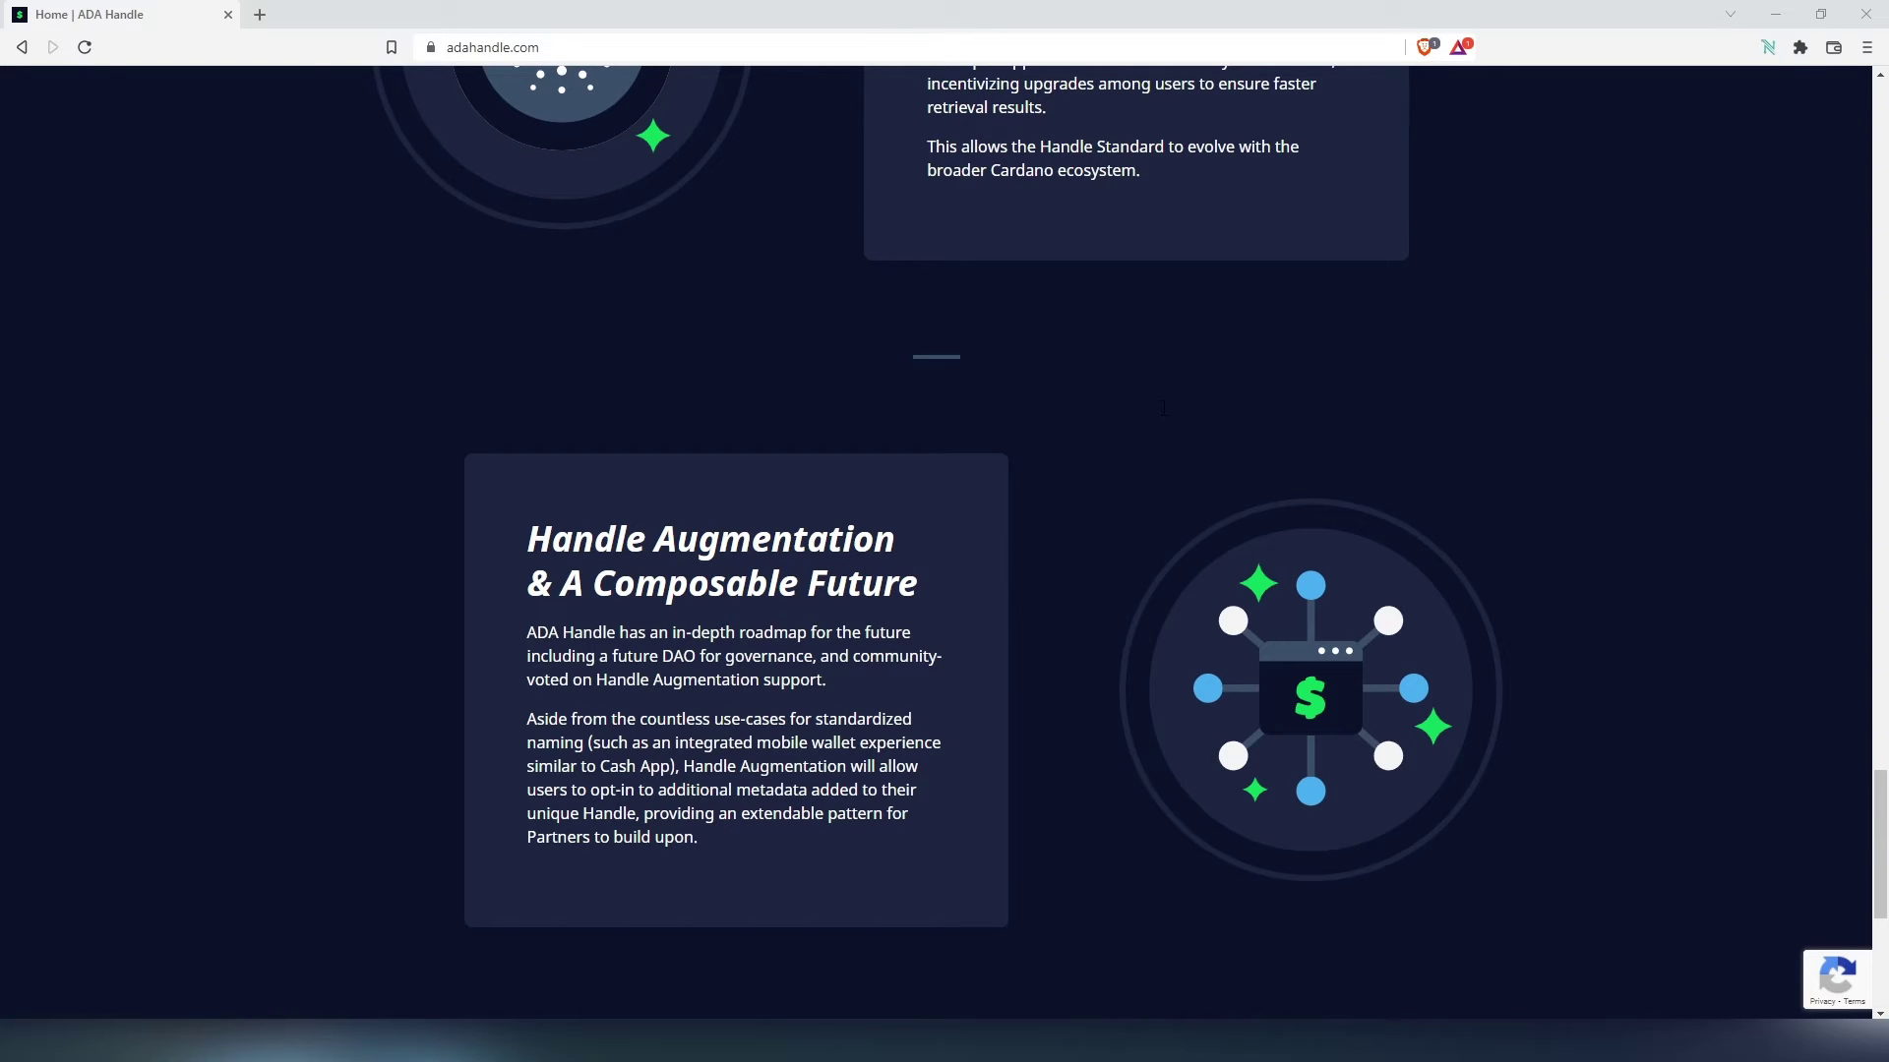
scroll(1163, 408, "up", 20)
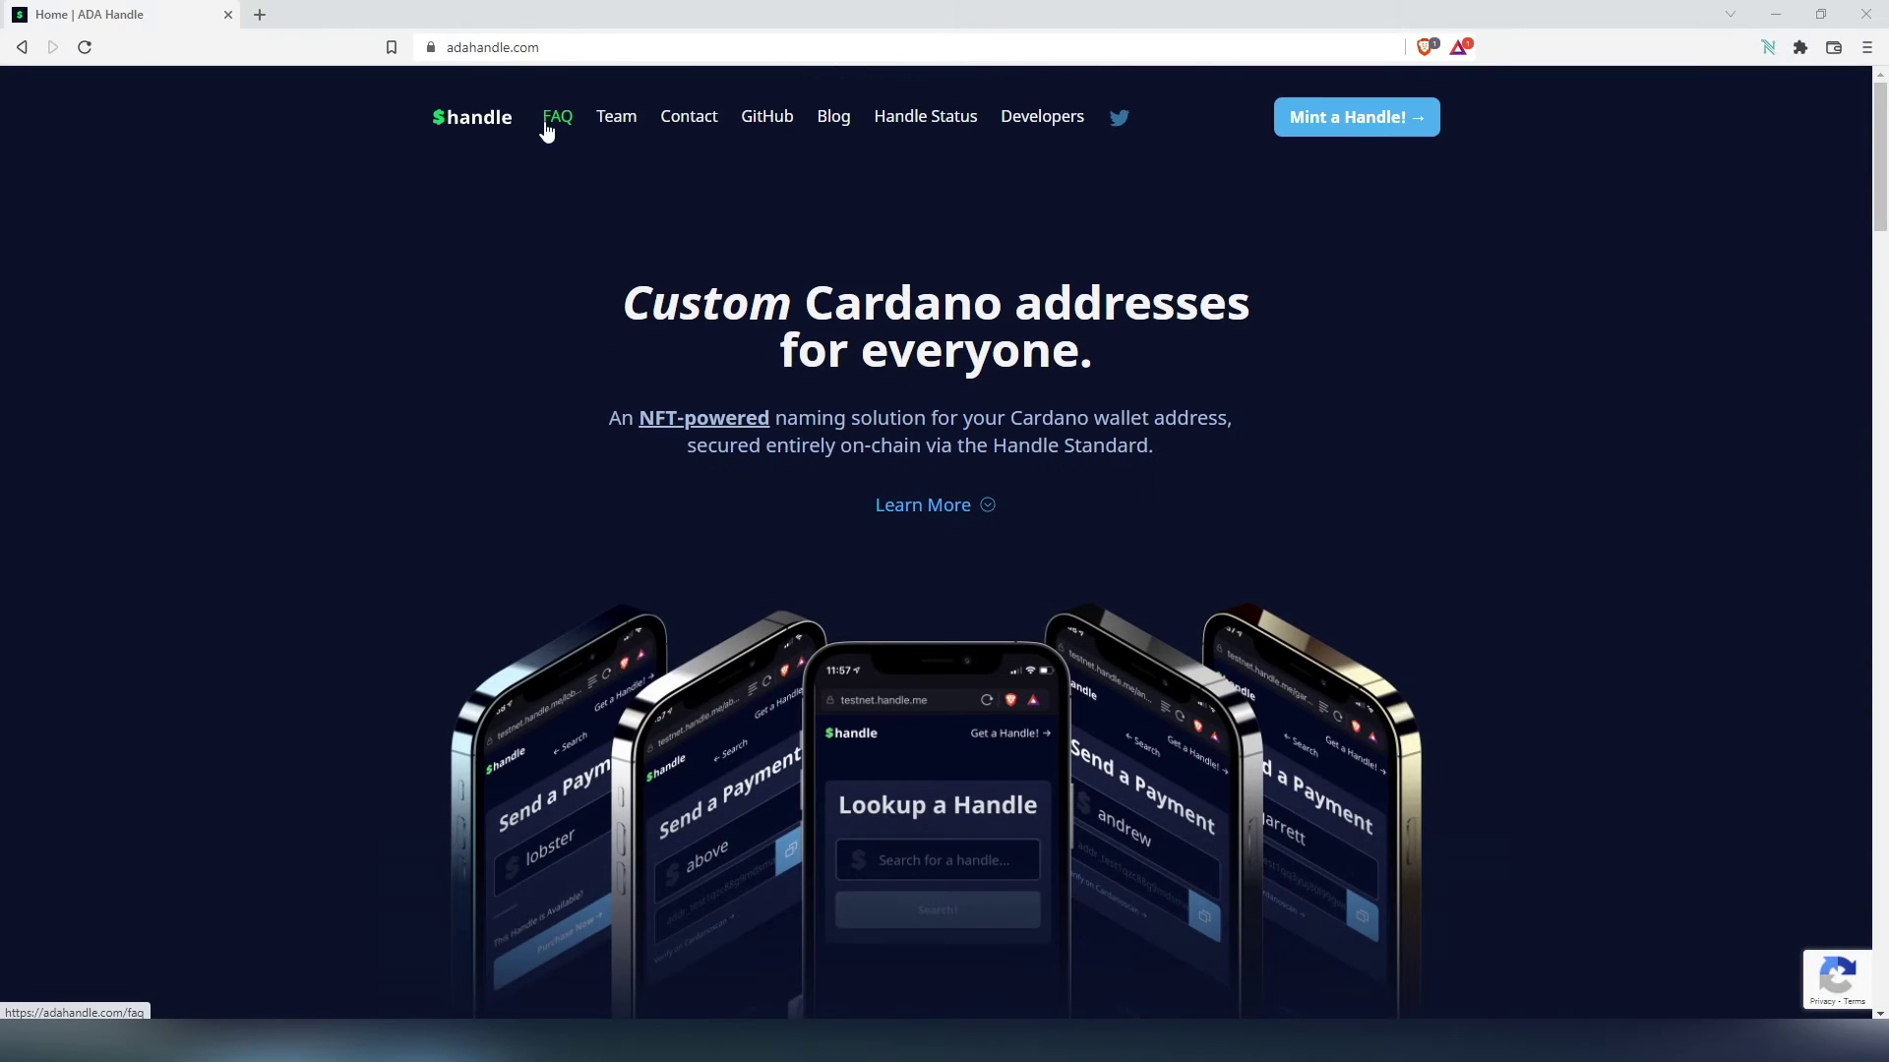
left_click(548, 129)
scroll(1242, 506, "down", 4)
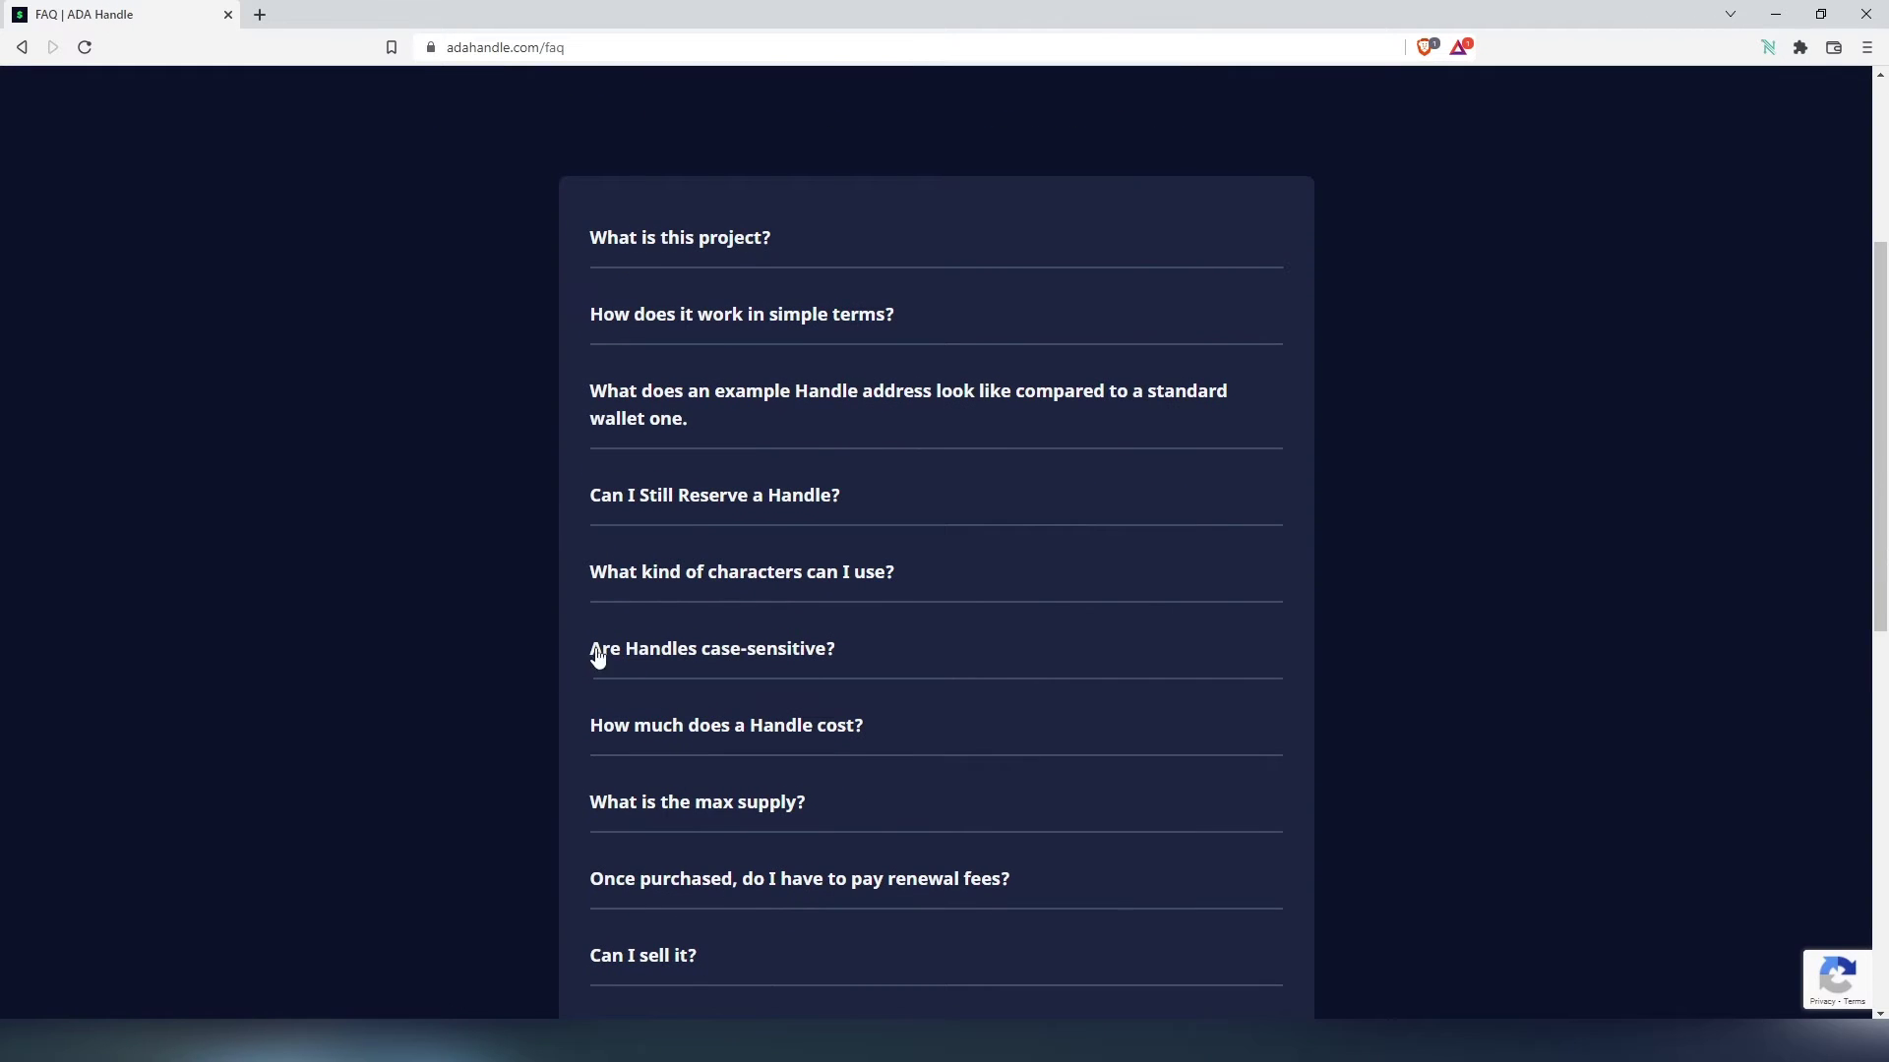
Expand the FAQ answers on Handle case-sensitivity and Handle pricing.
left_click(614, 657)
scroll(630, 654, "down", 2)
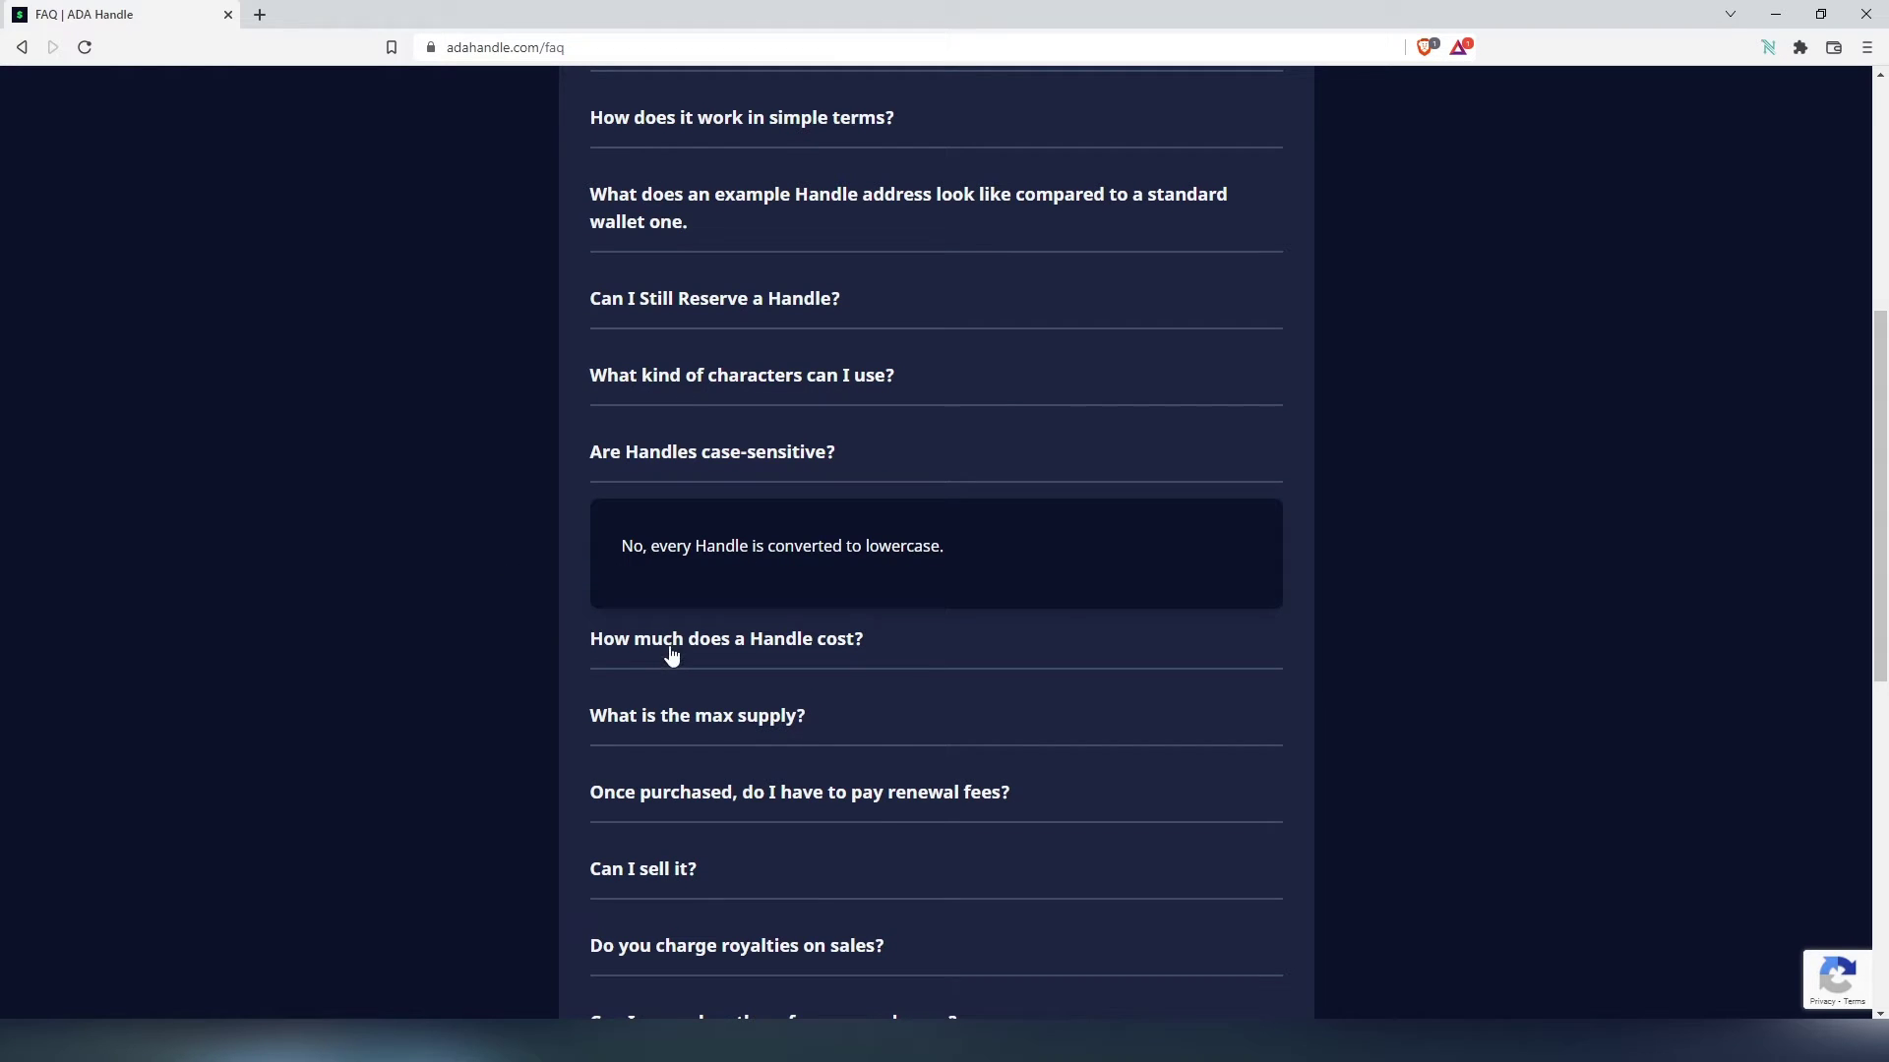
left_click(664, 644)
scroll(964, 610, "down", 1)
scroll(886, 551, "down", 3)
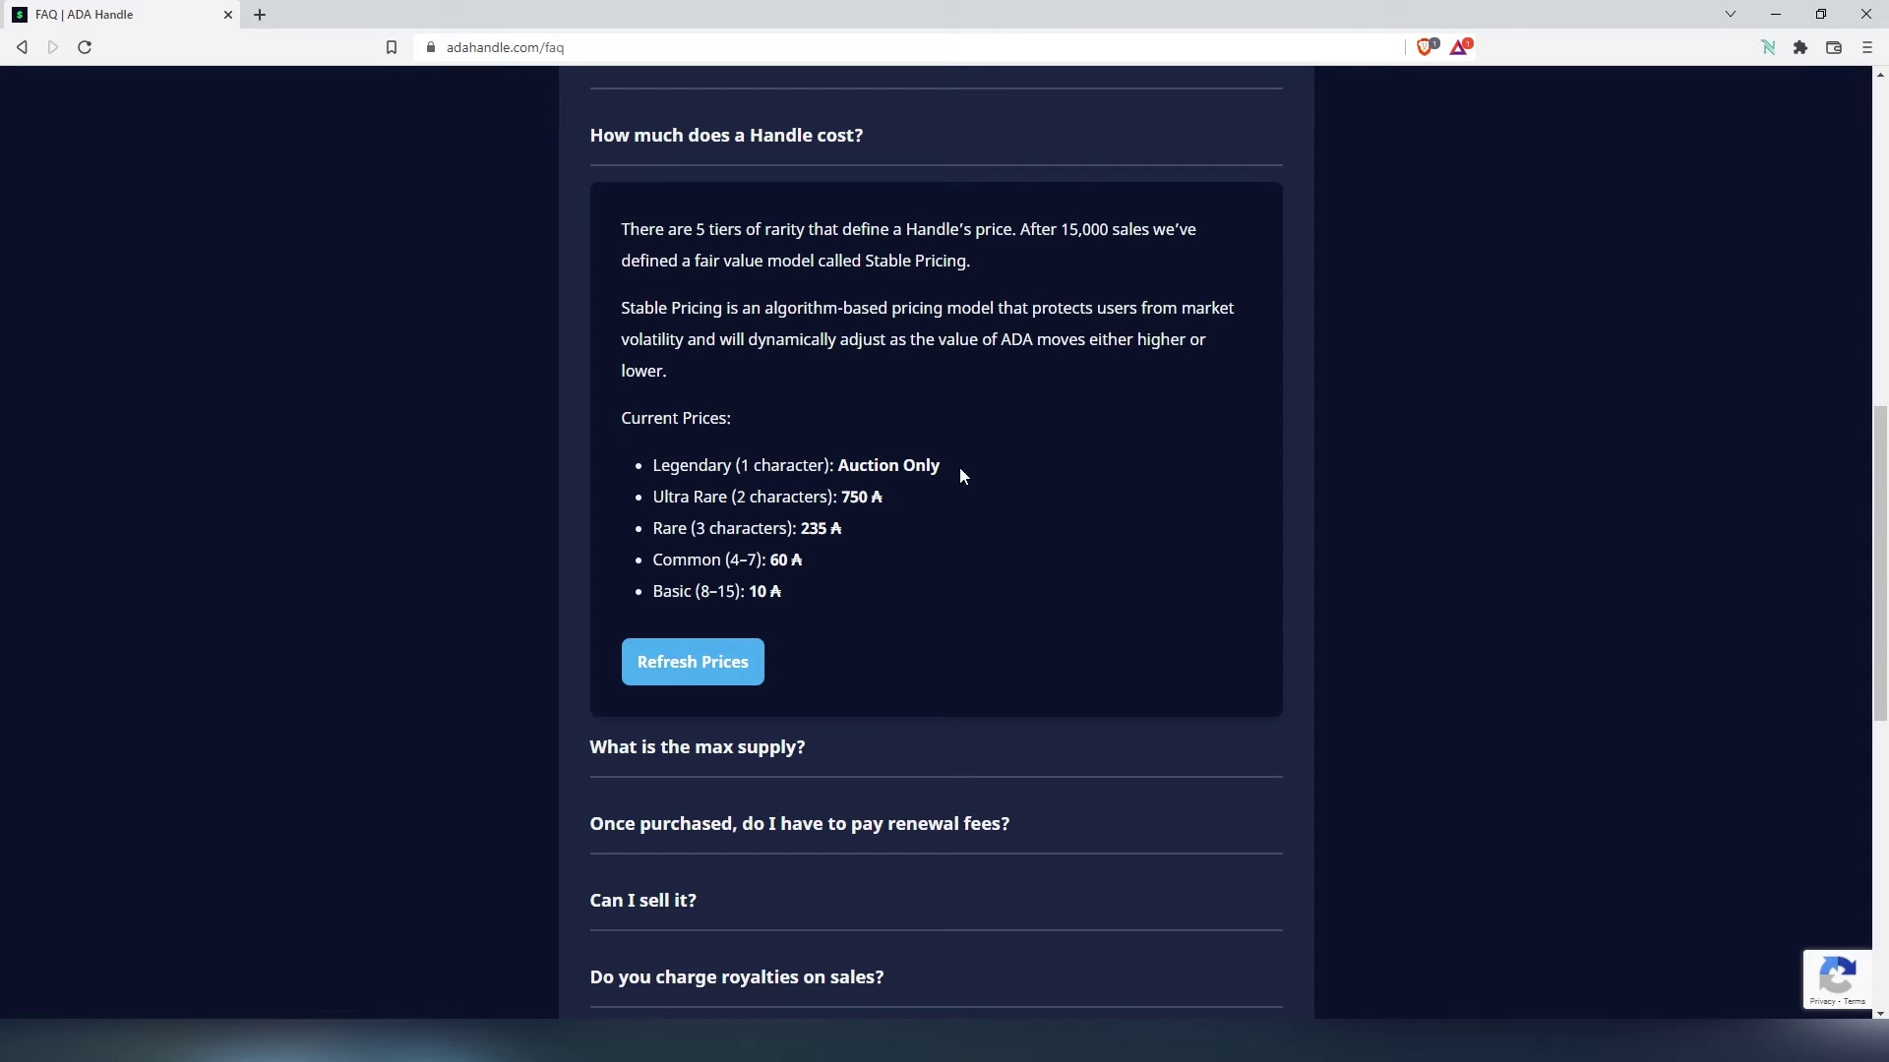
scroll(960, 470, "down", 1)
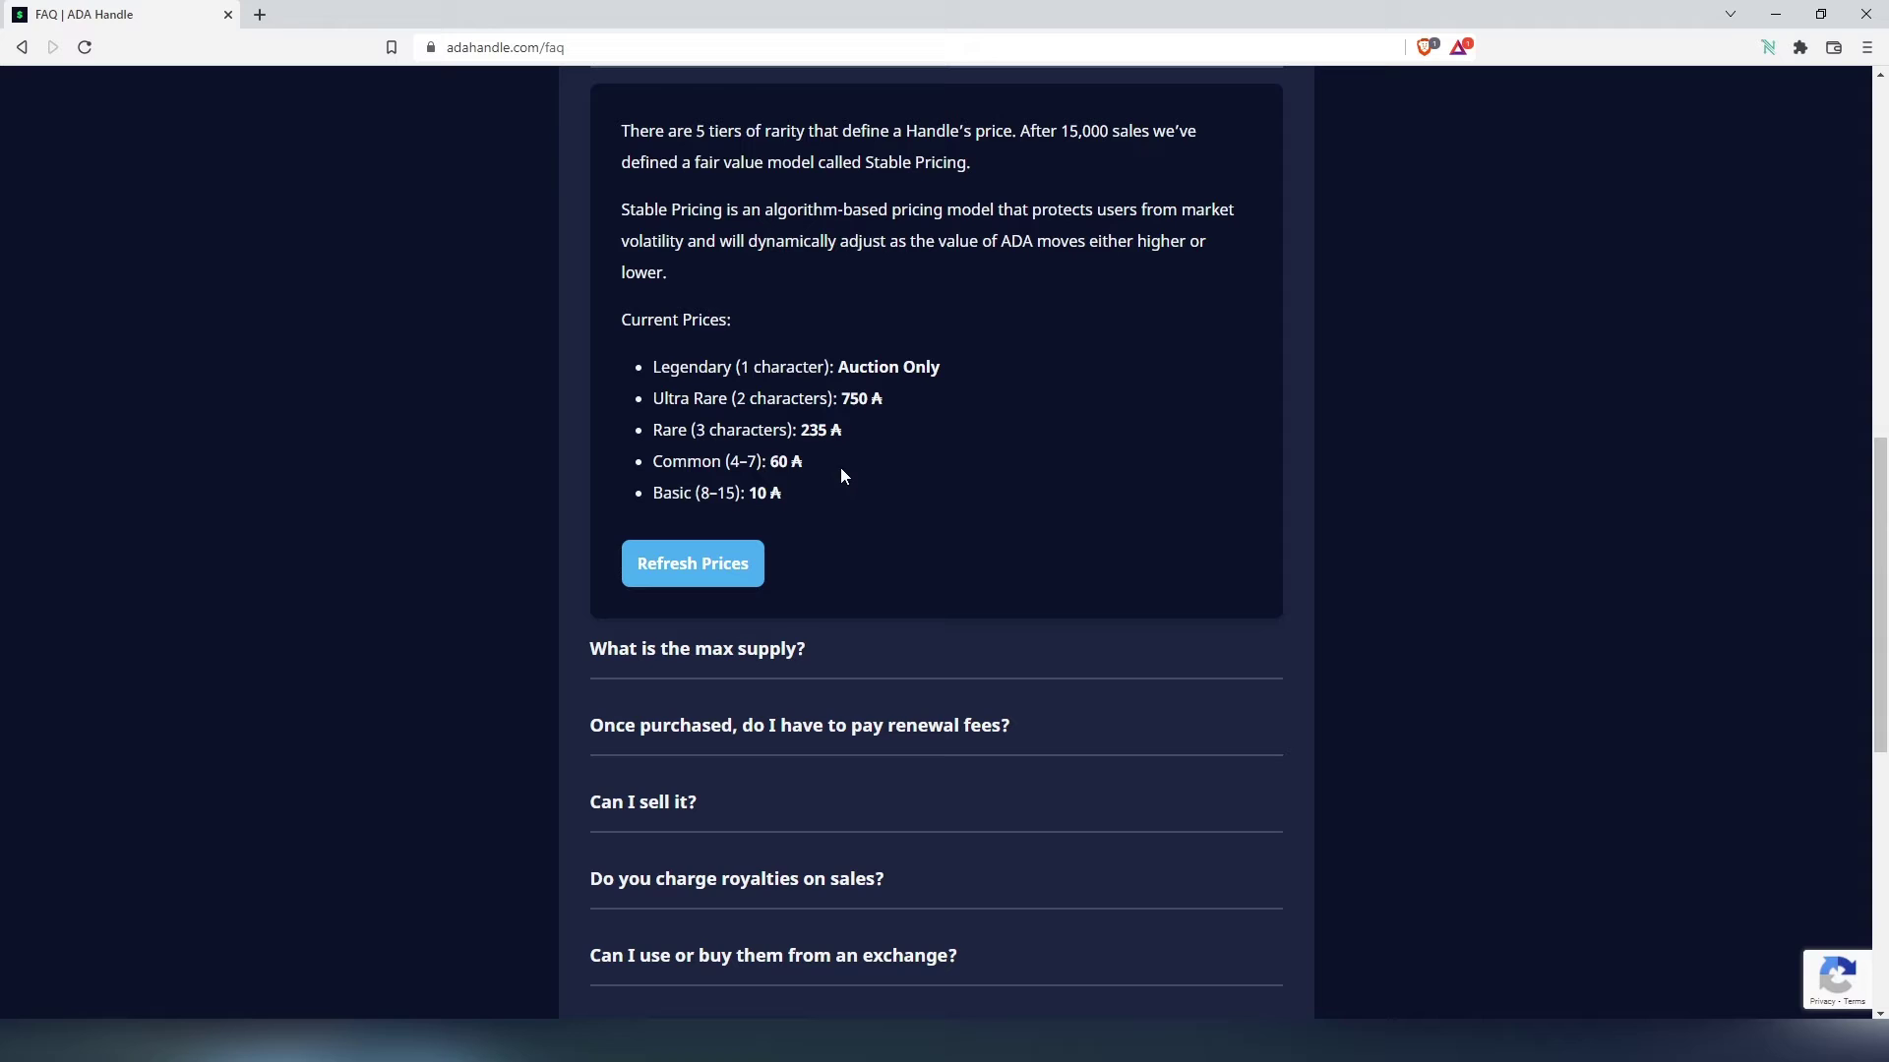
scroll(895, 468, "down", 1)
Expand the FAQ answers on max supply, renewal fees, reselling and buying from exchanges.
left_click(787, 546)
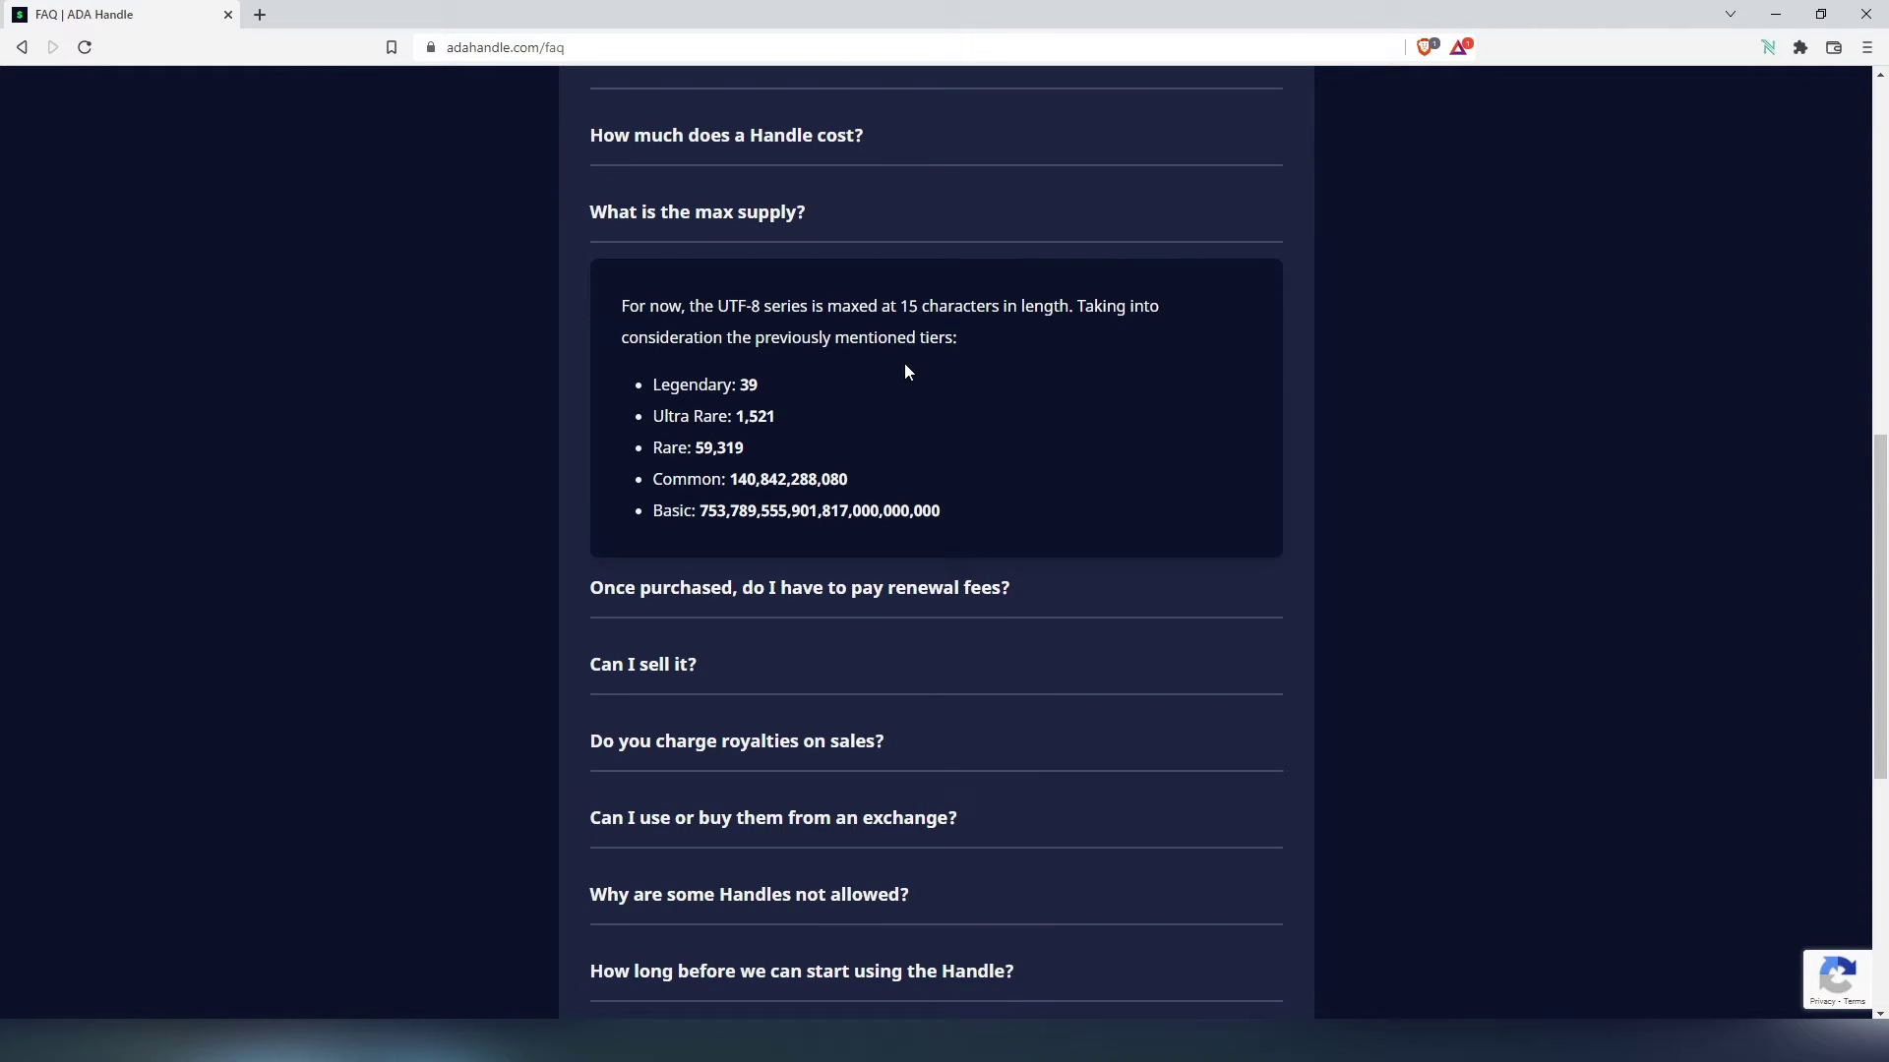
scroll(1310, 361, "down", 2)
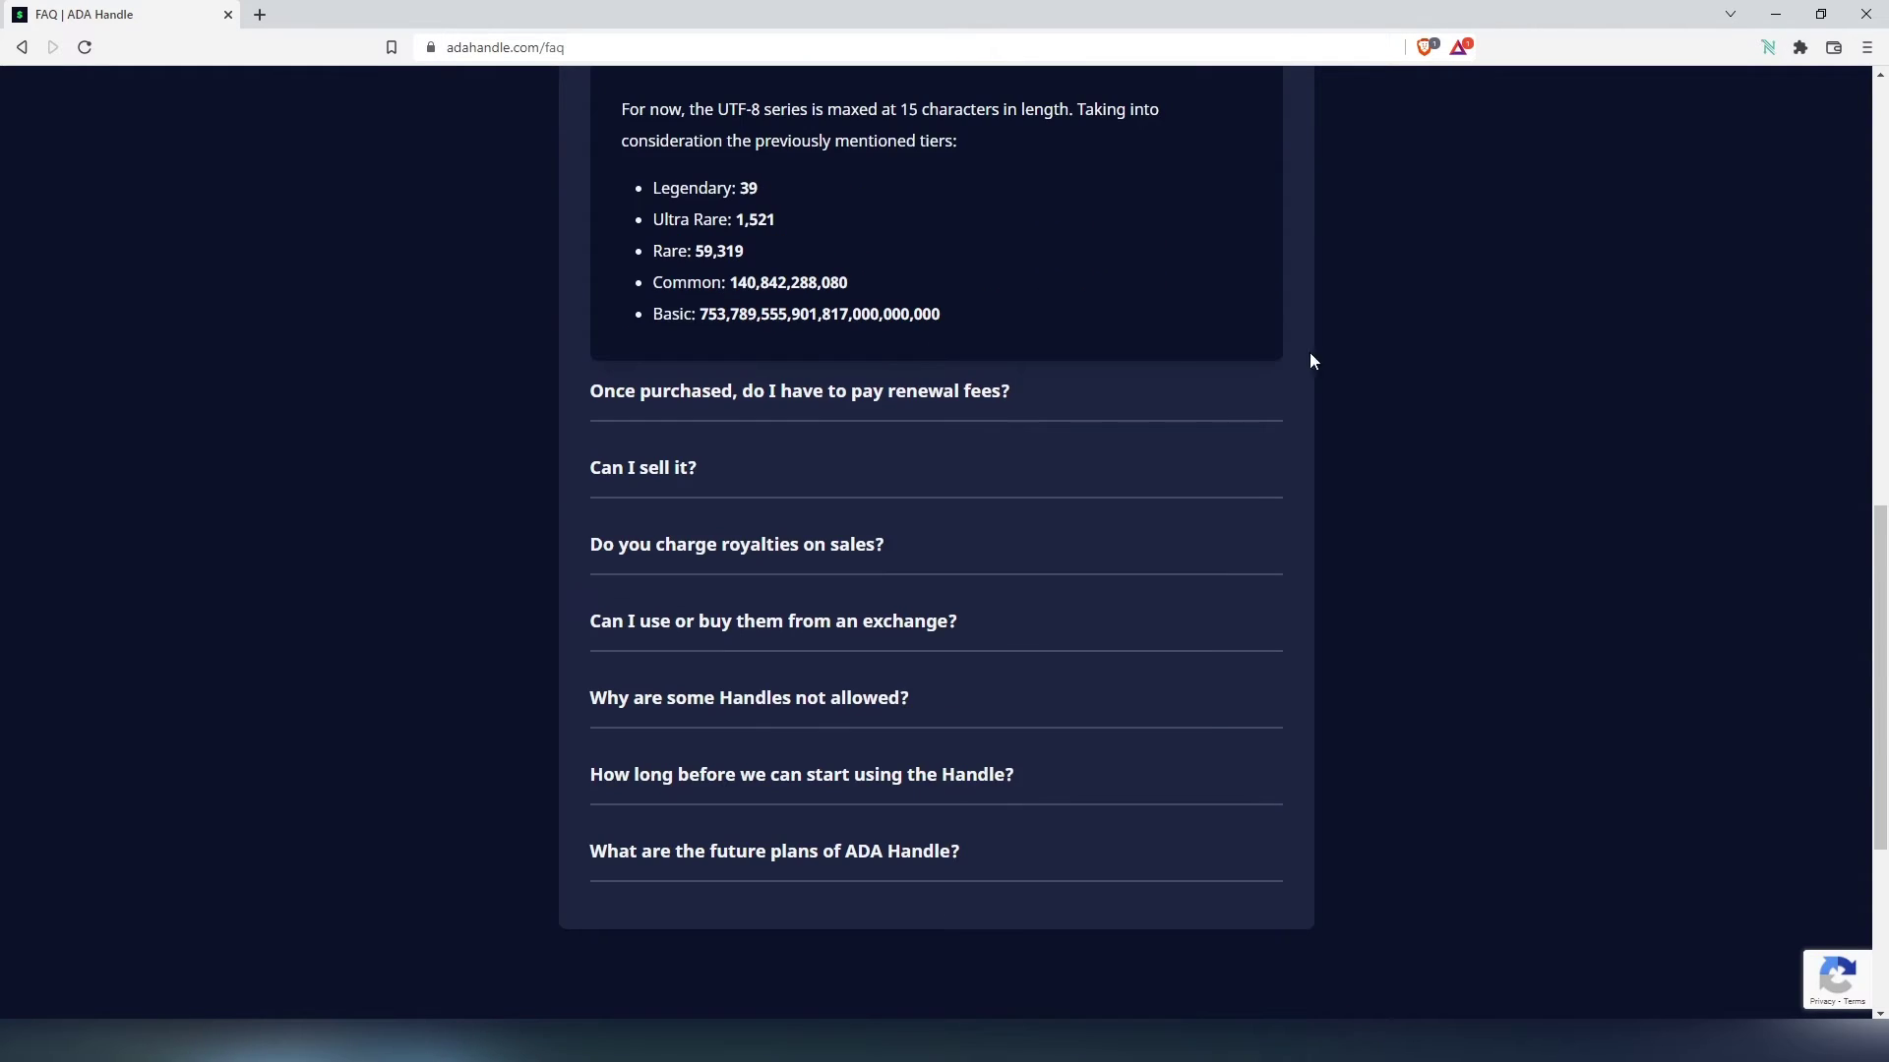
left_click(991, 392)
scroll(759, 390, "up", 2)
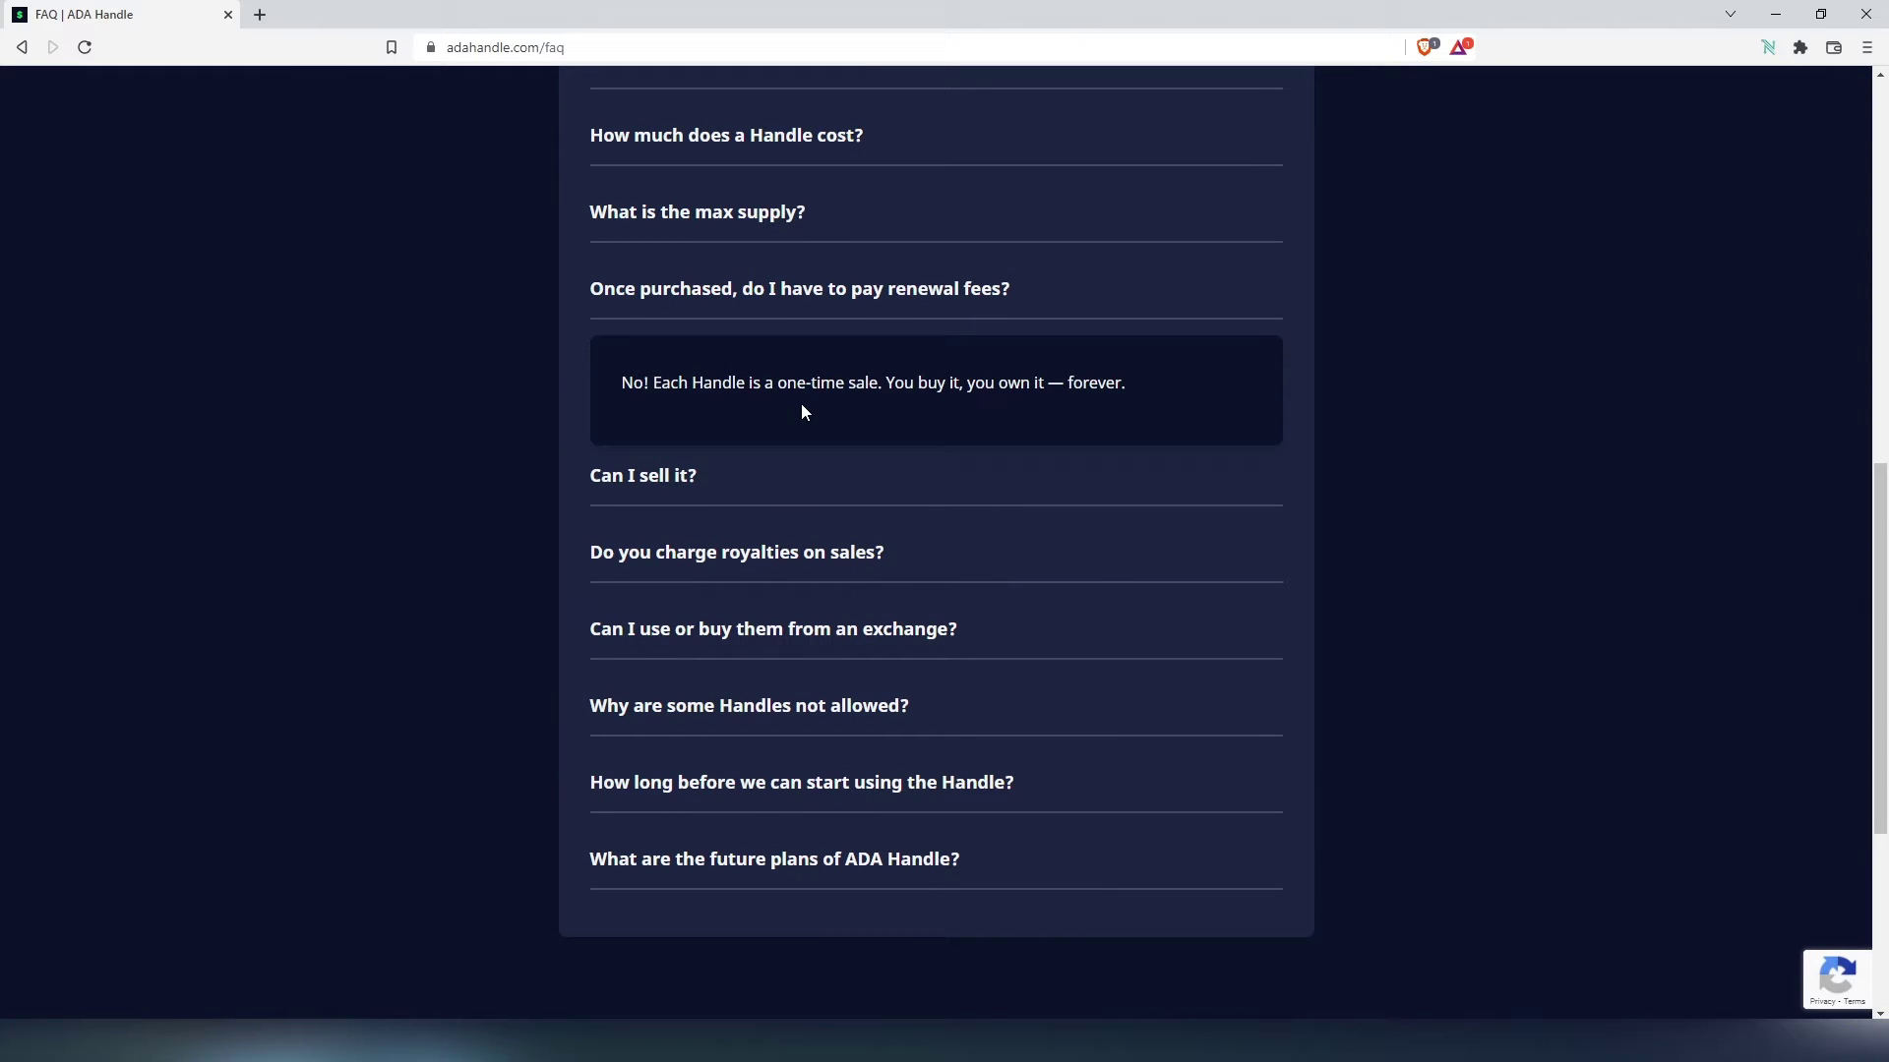
left_click(689, 475)
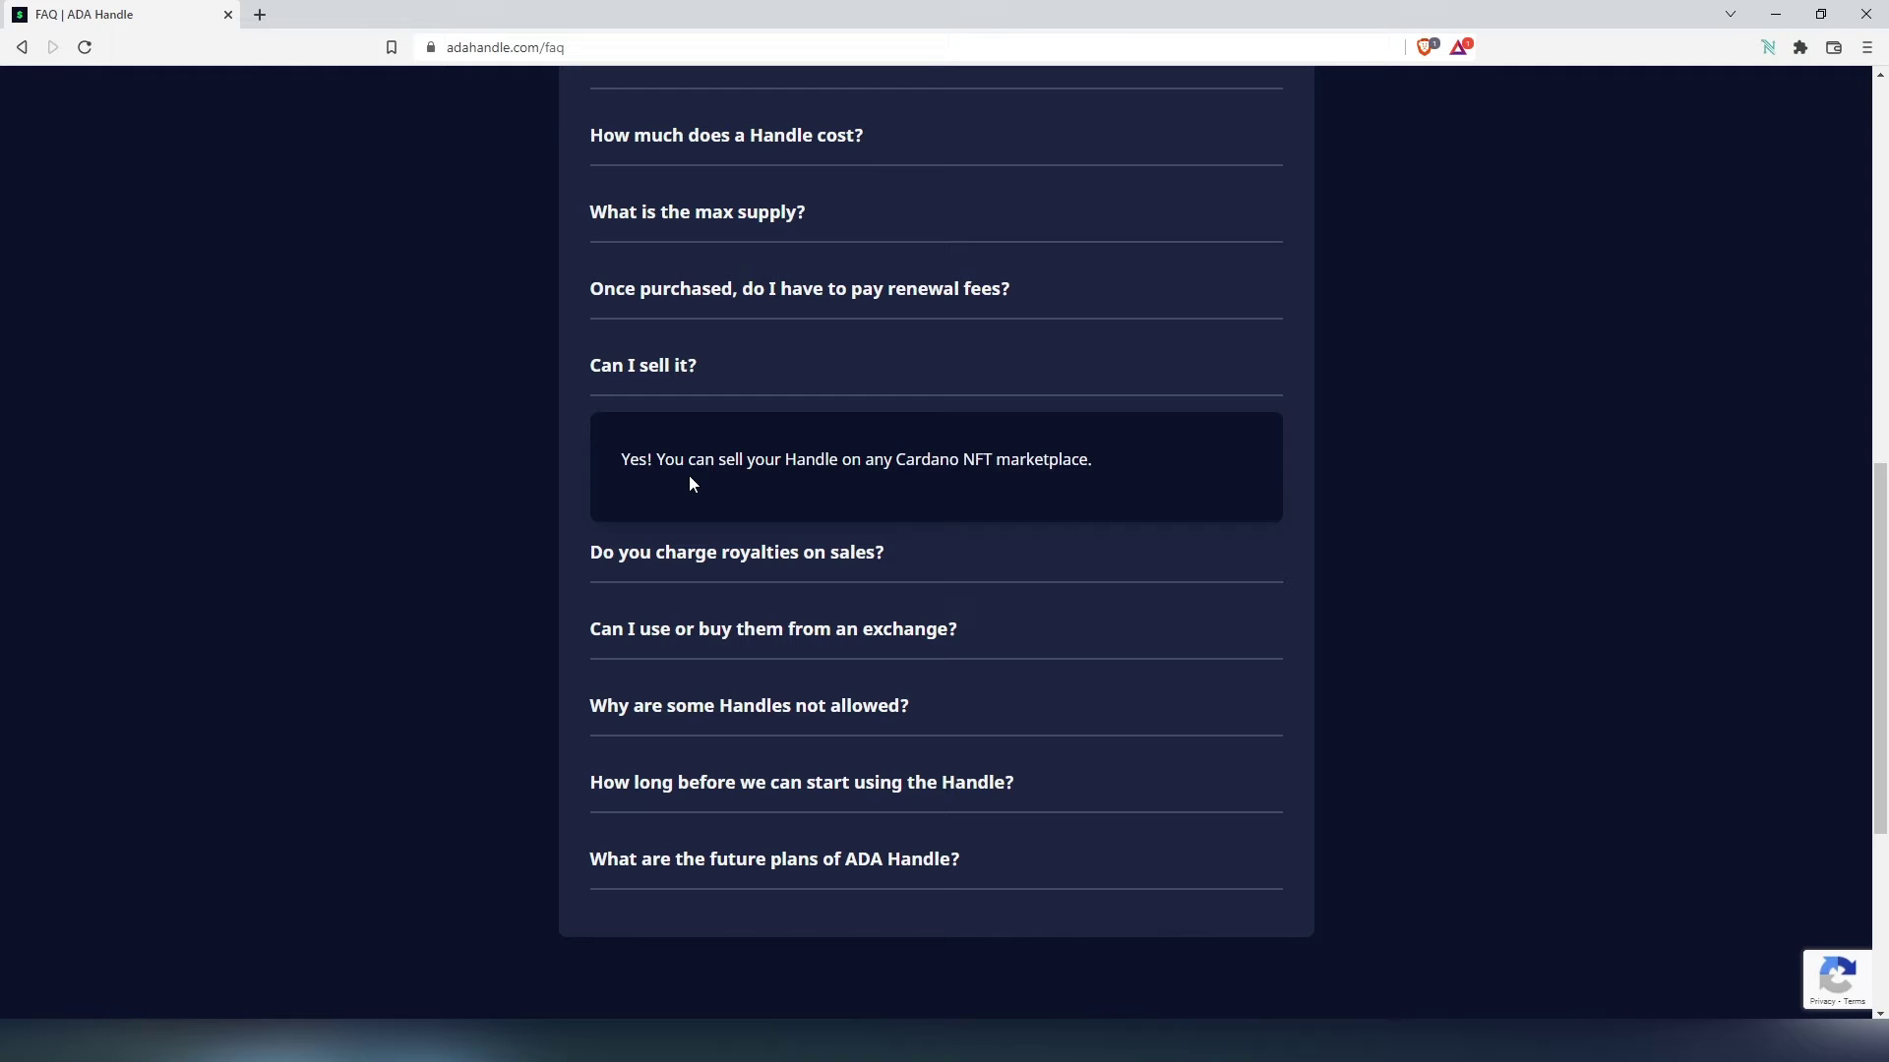
left_click(1161, 640)
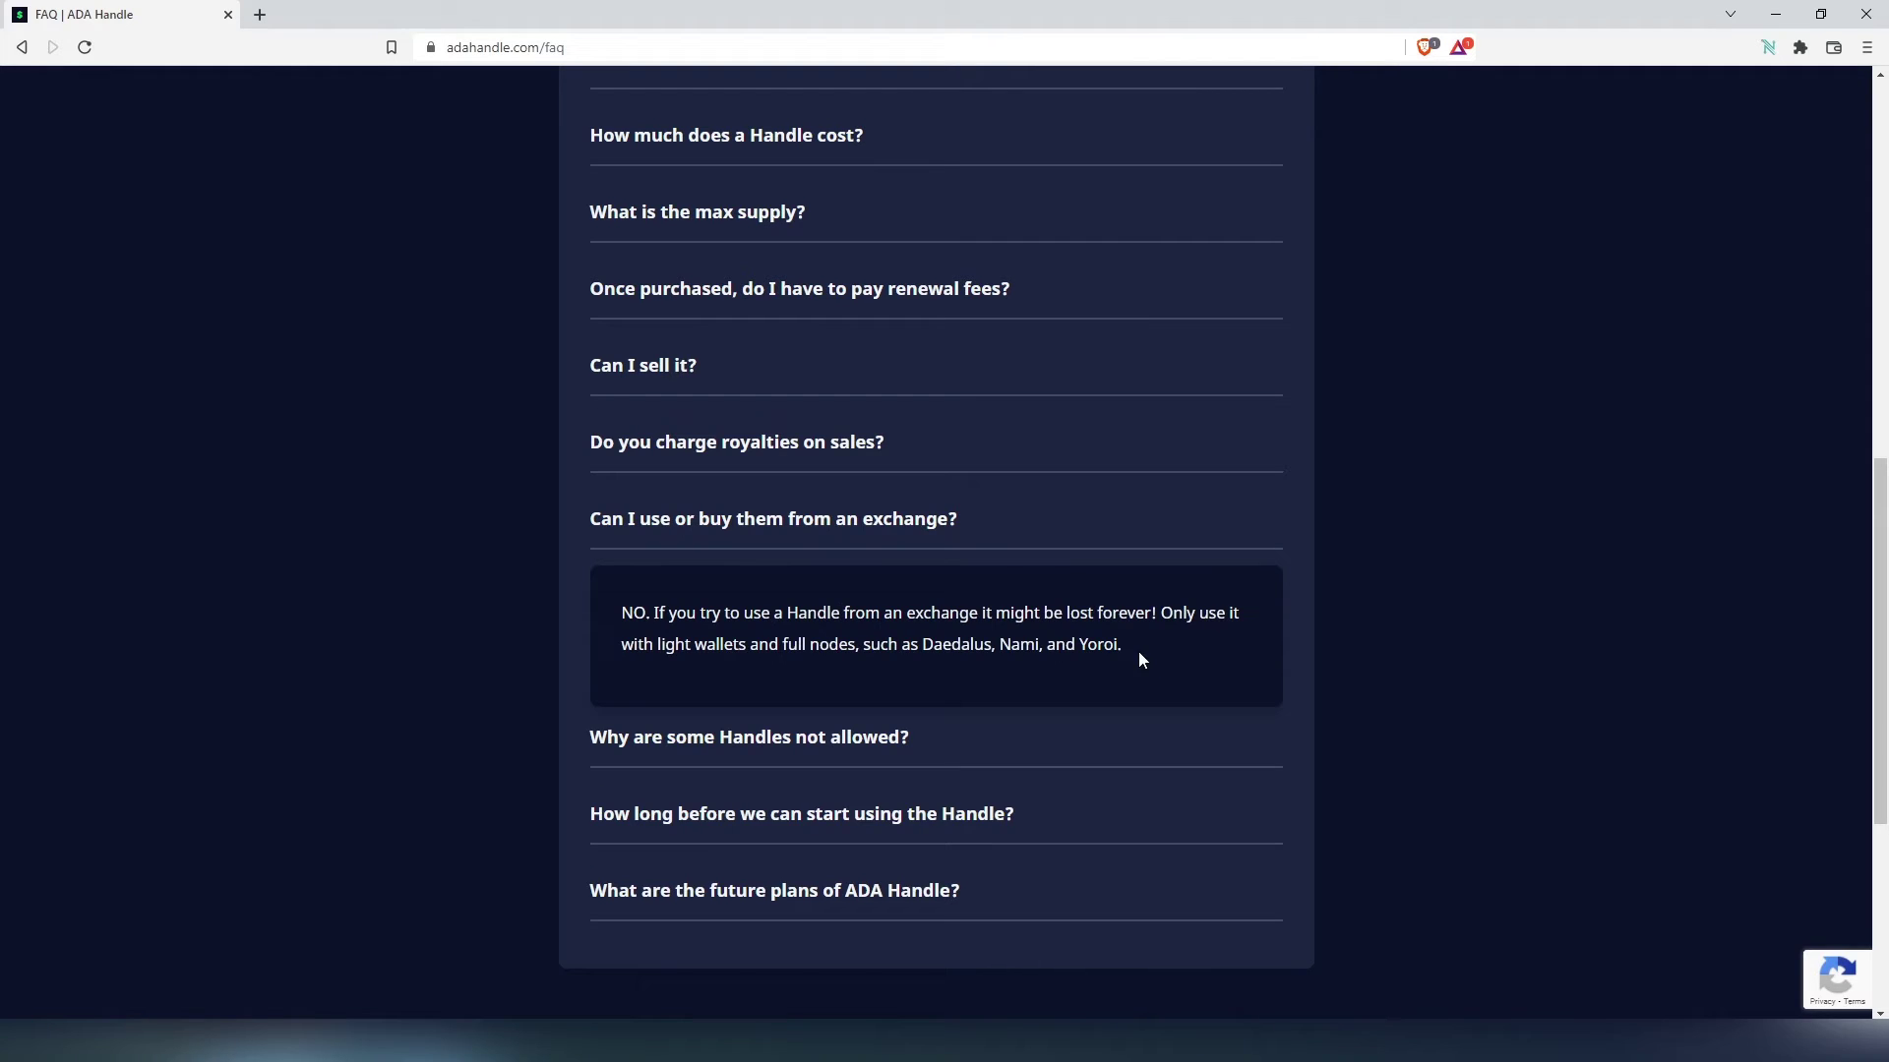
In Nami, view the $cryptotech NFT under Collectibles, then start a new Send.
left_click(1767, 47)
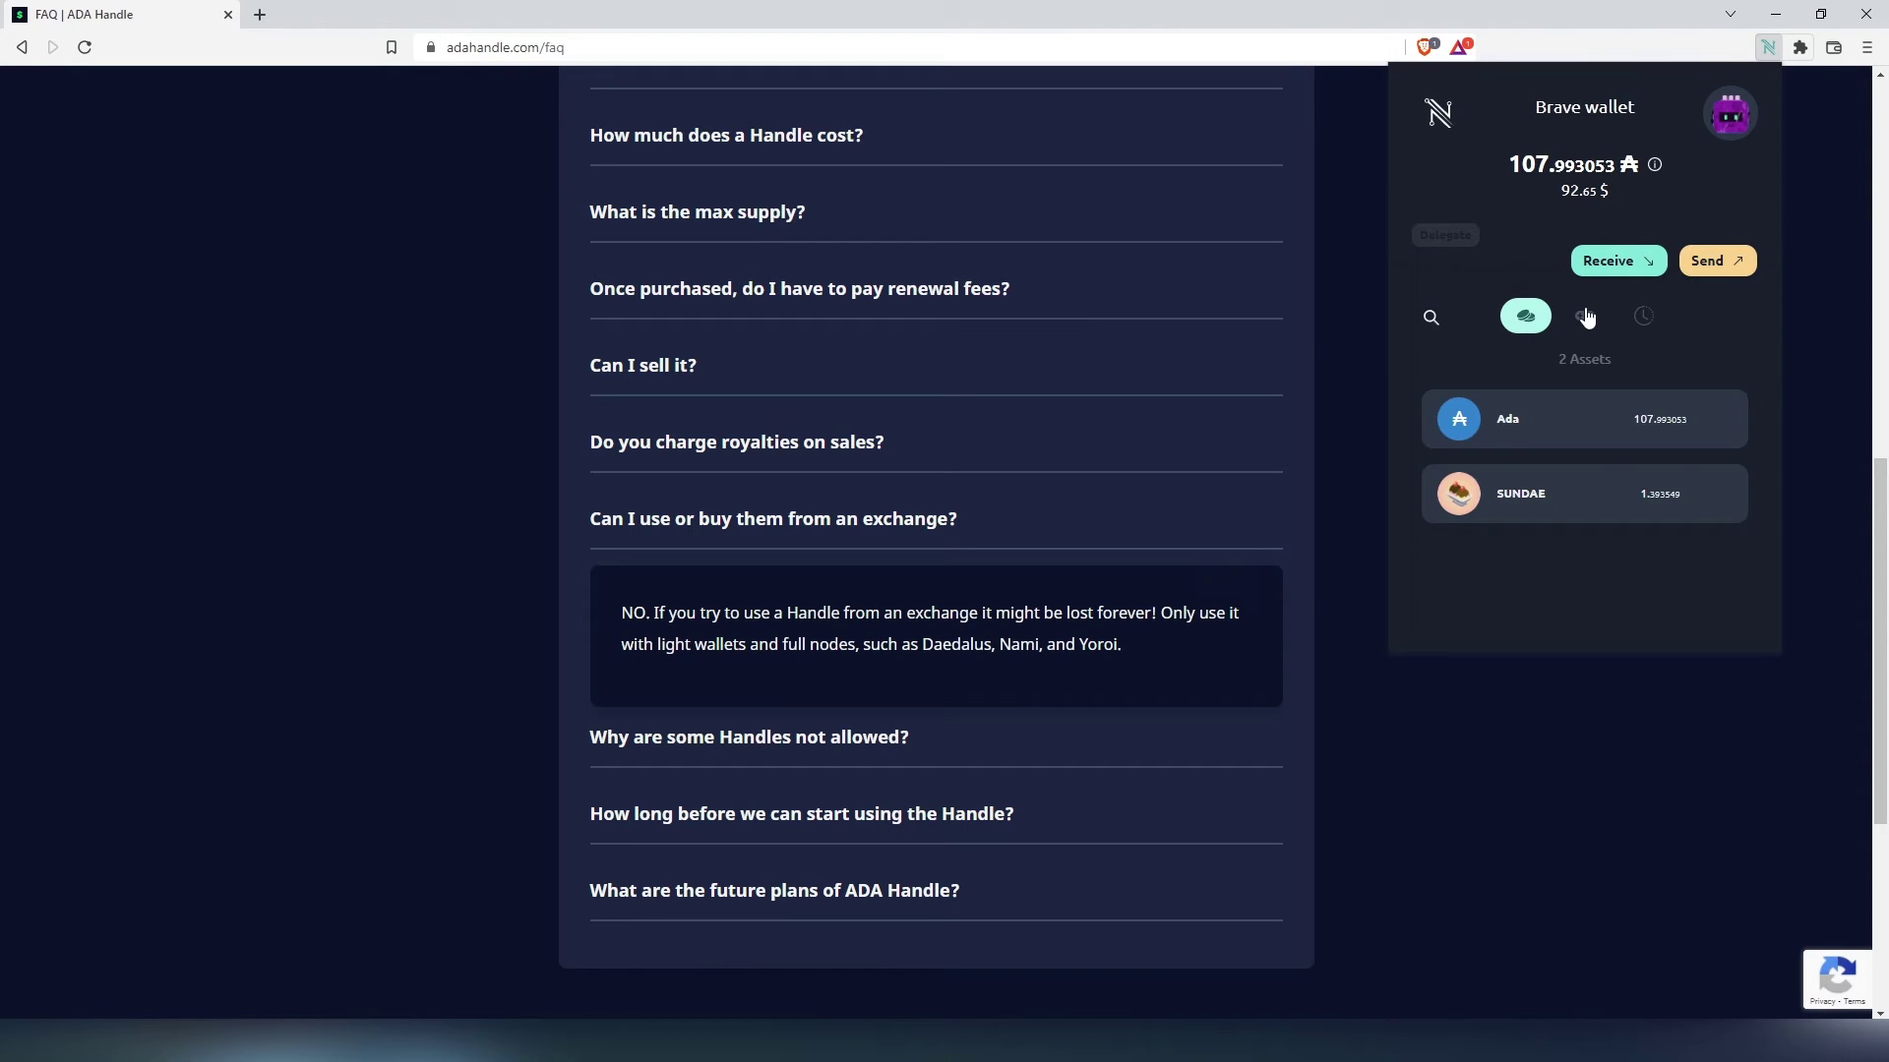
left_click(1585, 316)
left_click(1674, 434)
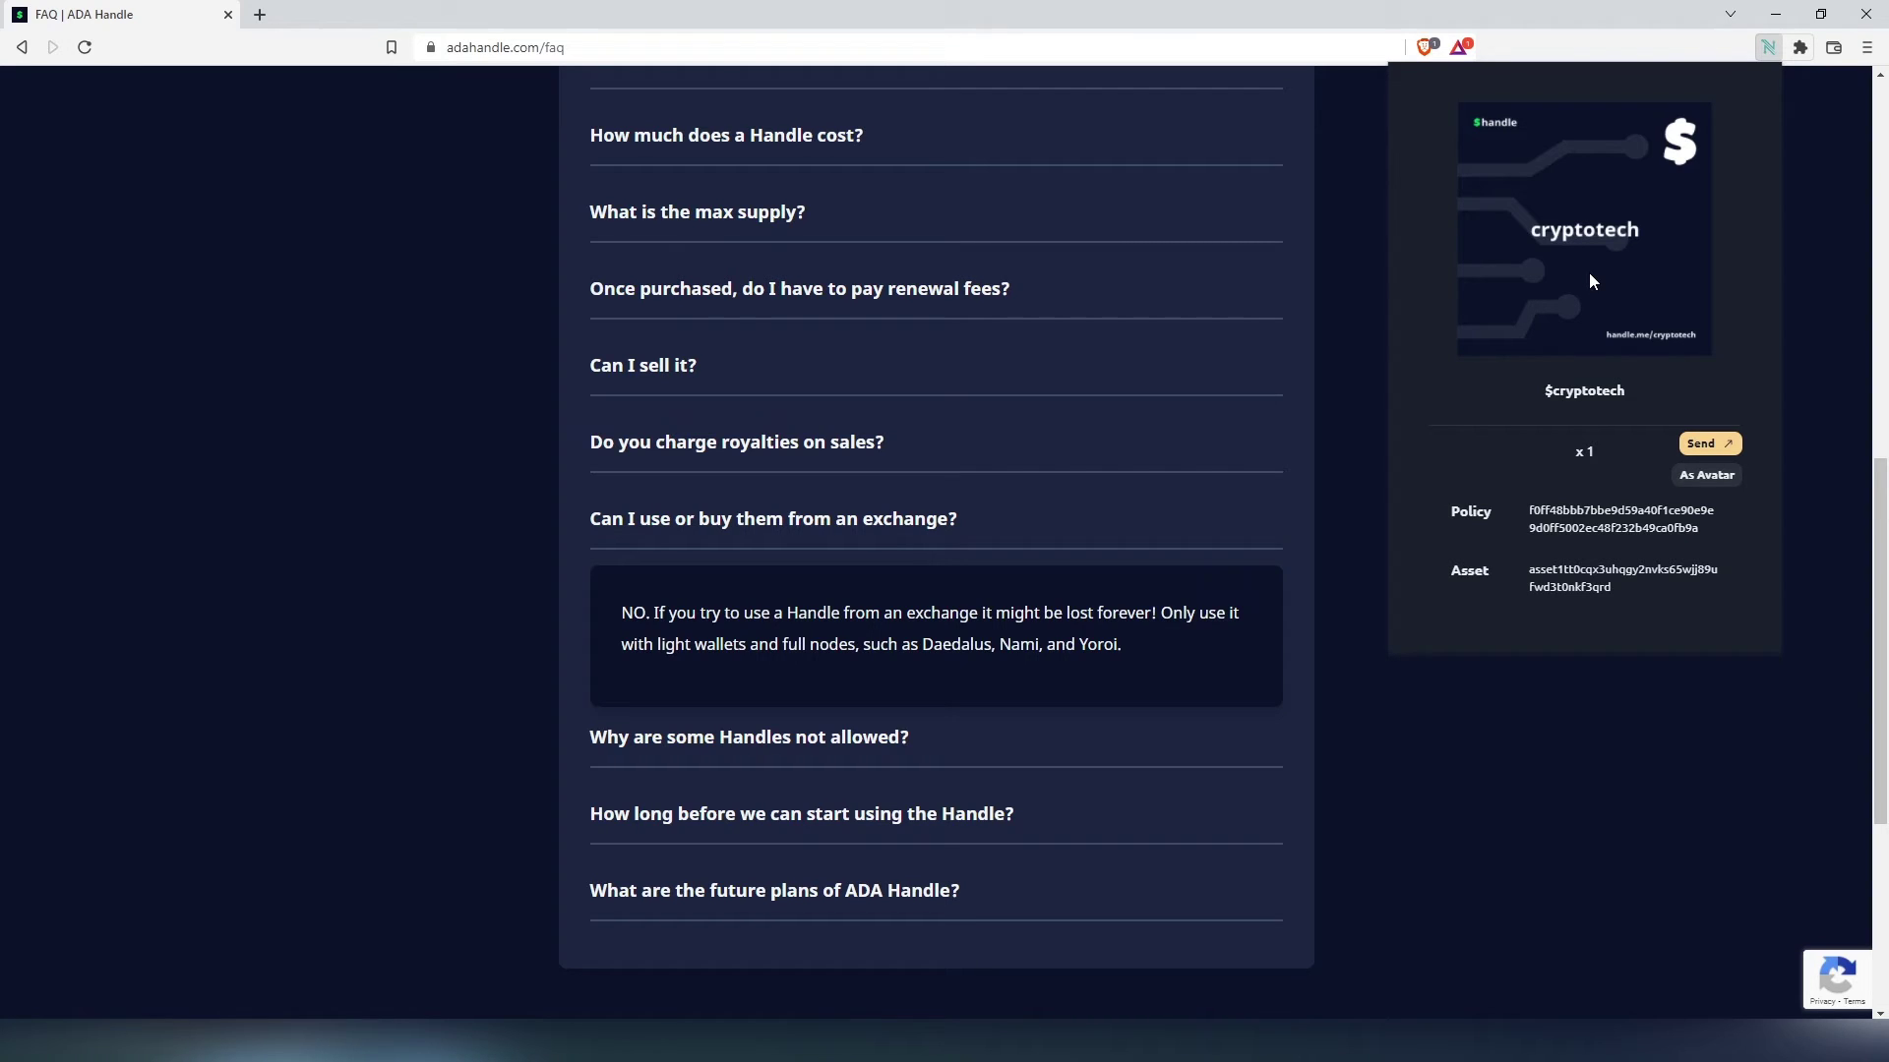
left_click(1475, 411)
left_click(1712, 271)
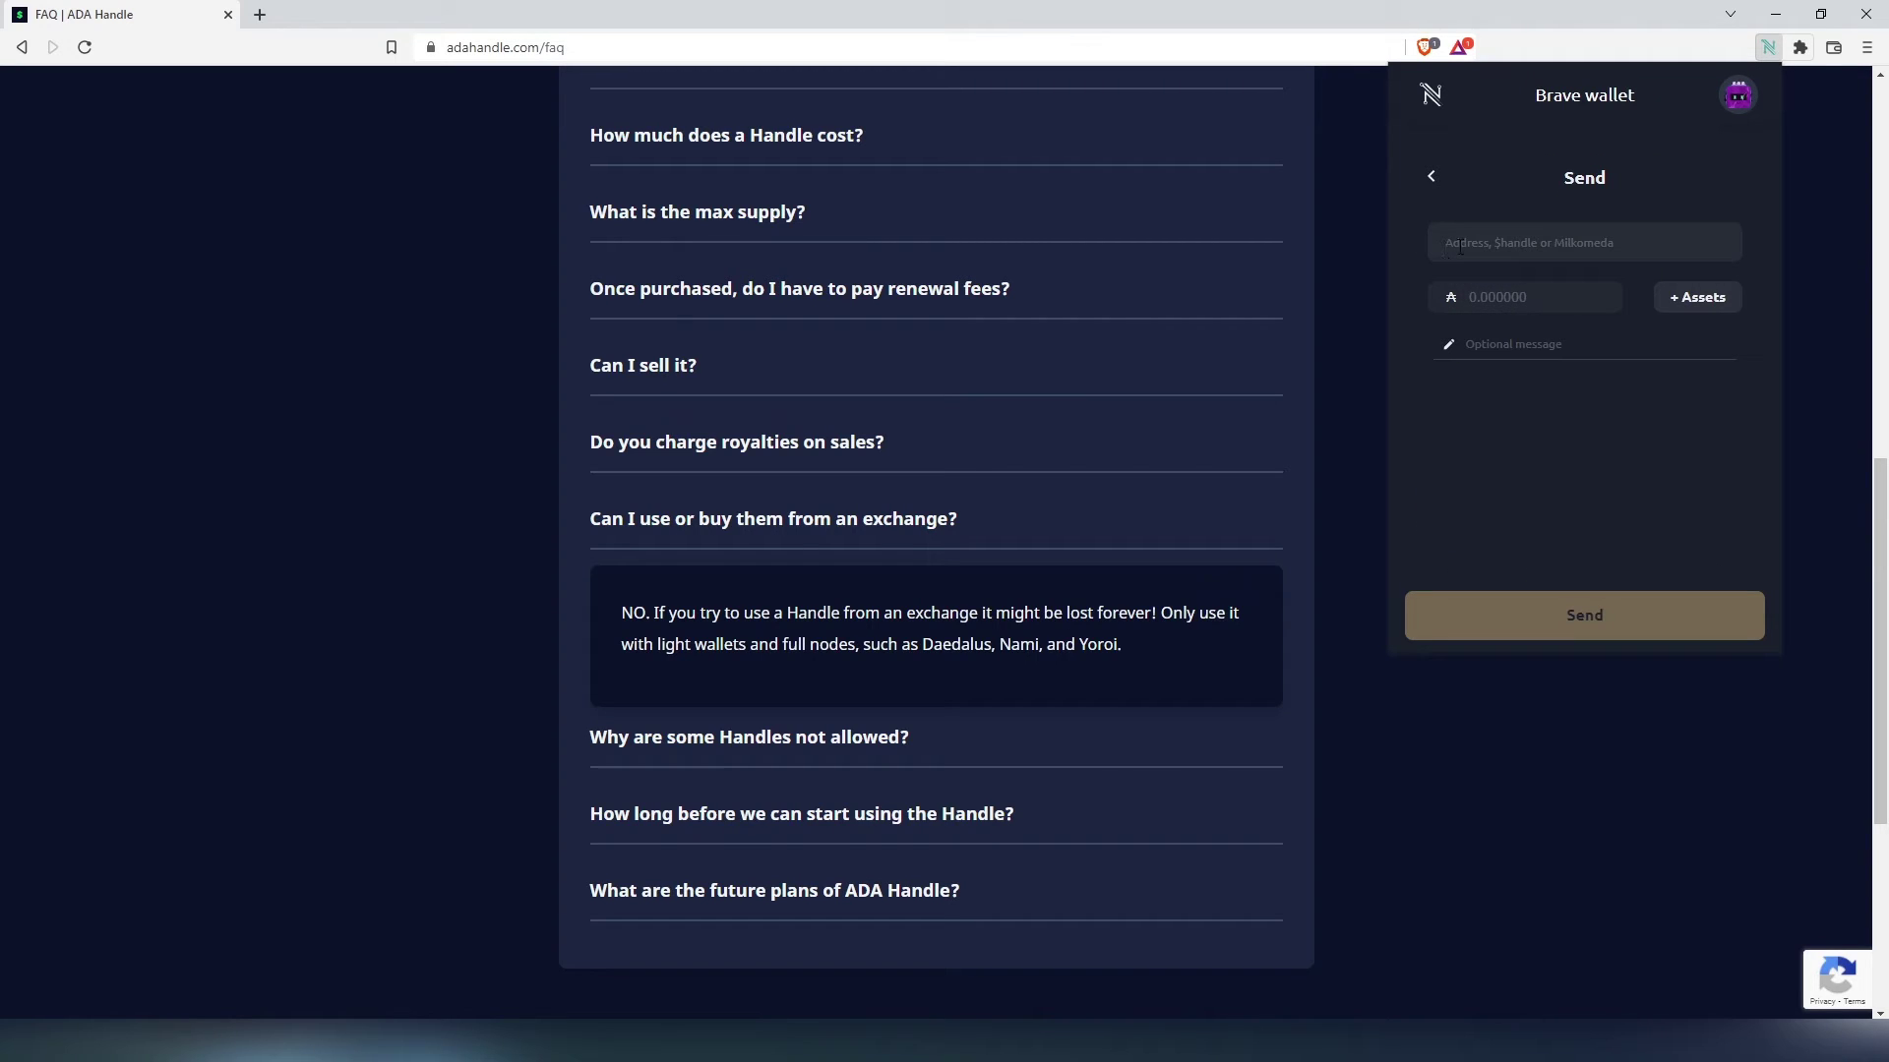
Enter $cryptotech as the payment recipient, fixing the '$cryptoted' typo.
left_click(1523, 246)
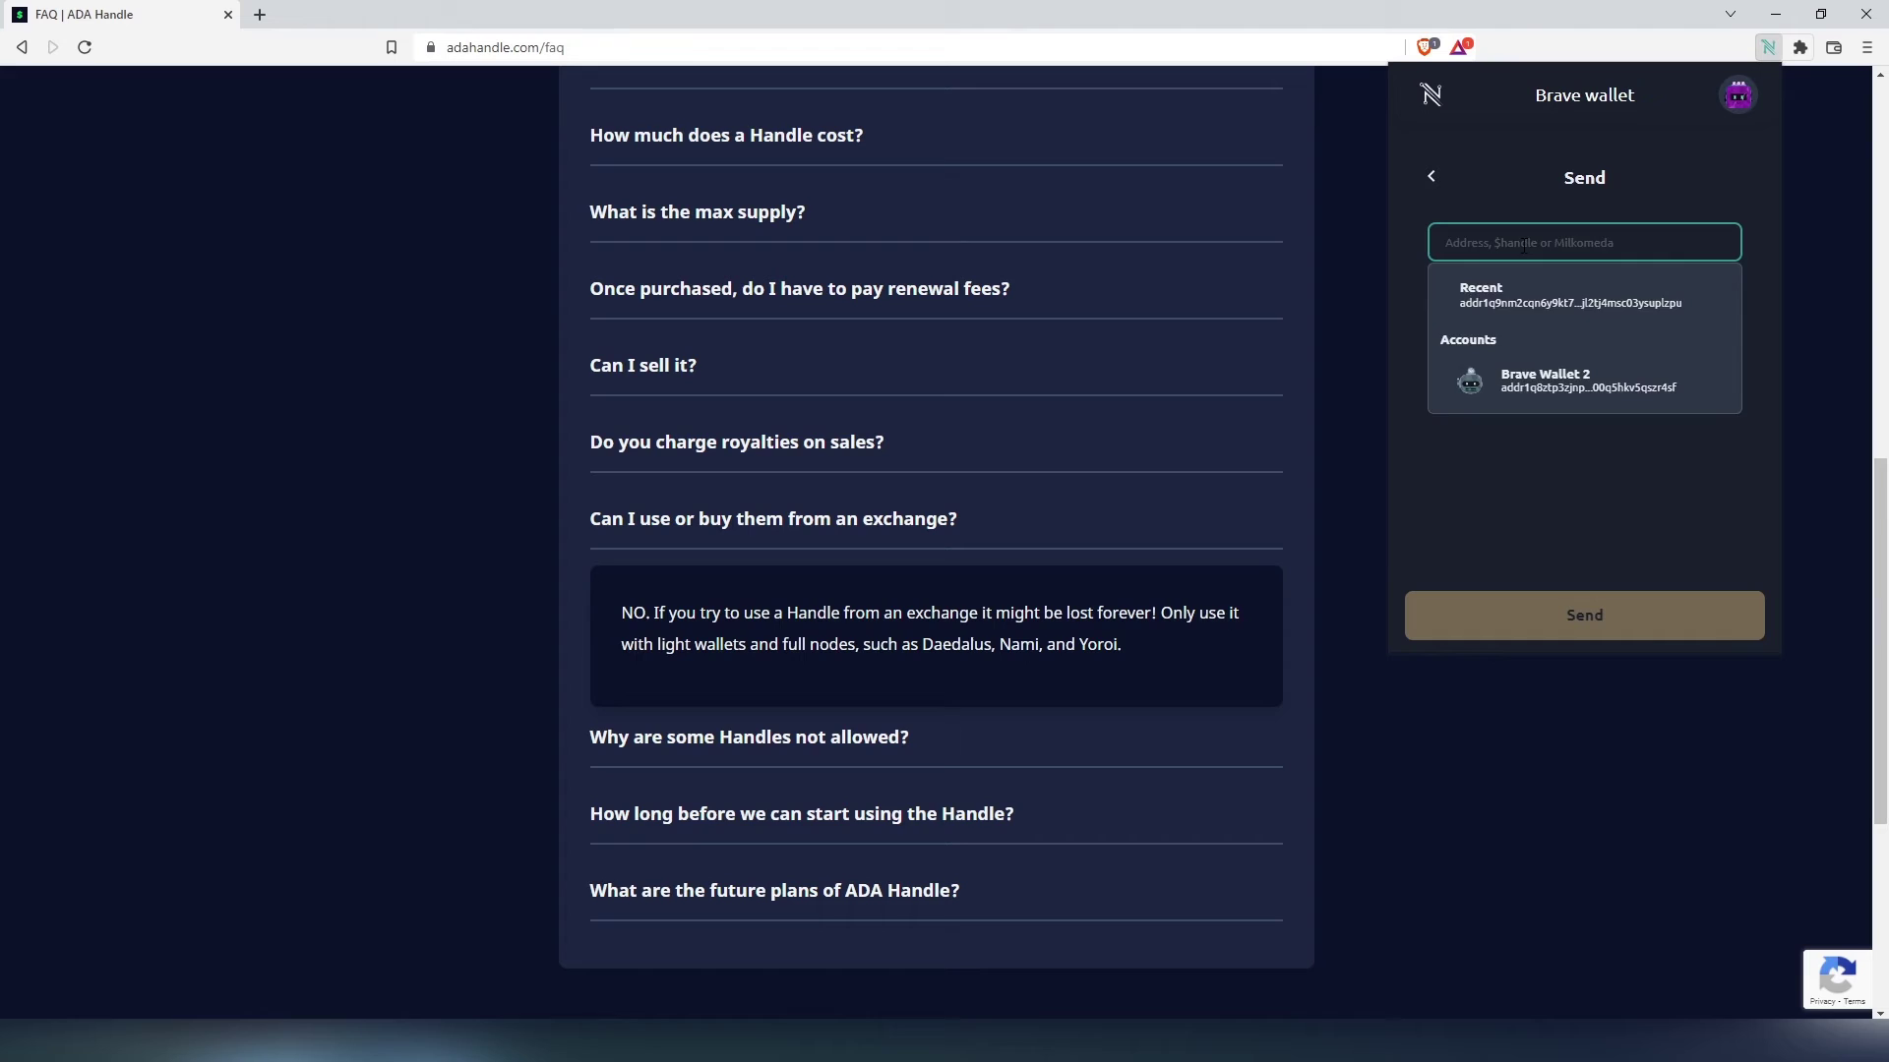
type("$crypt")
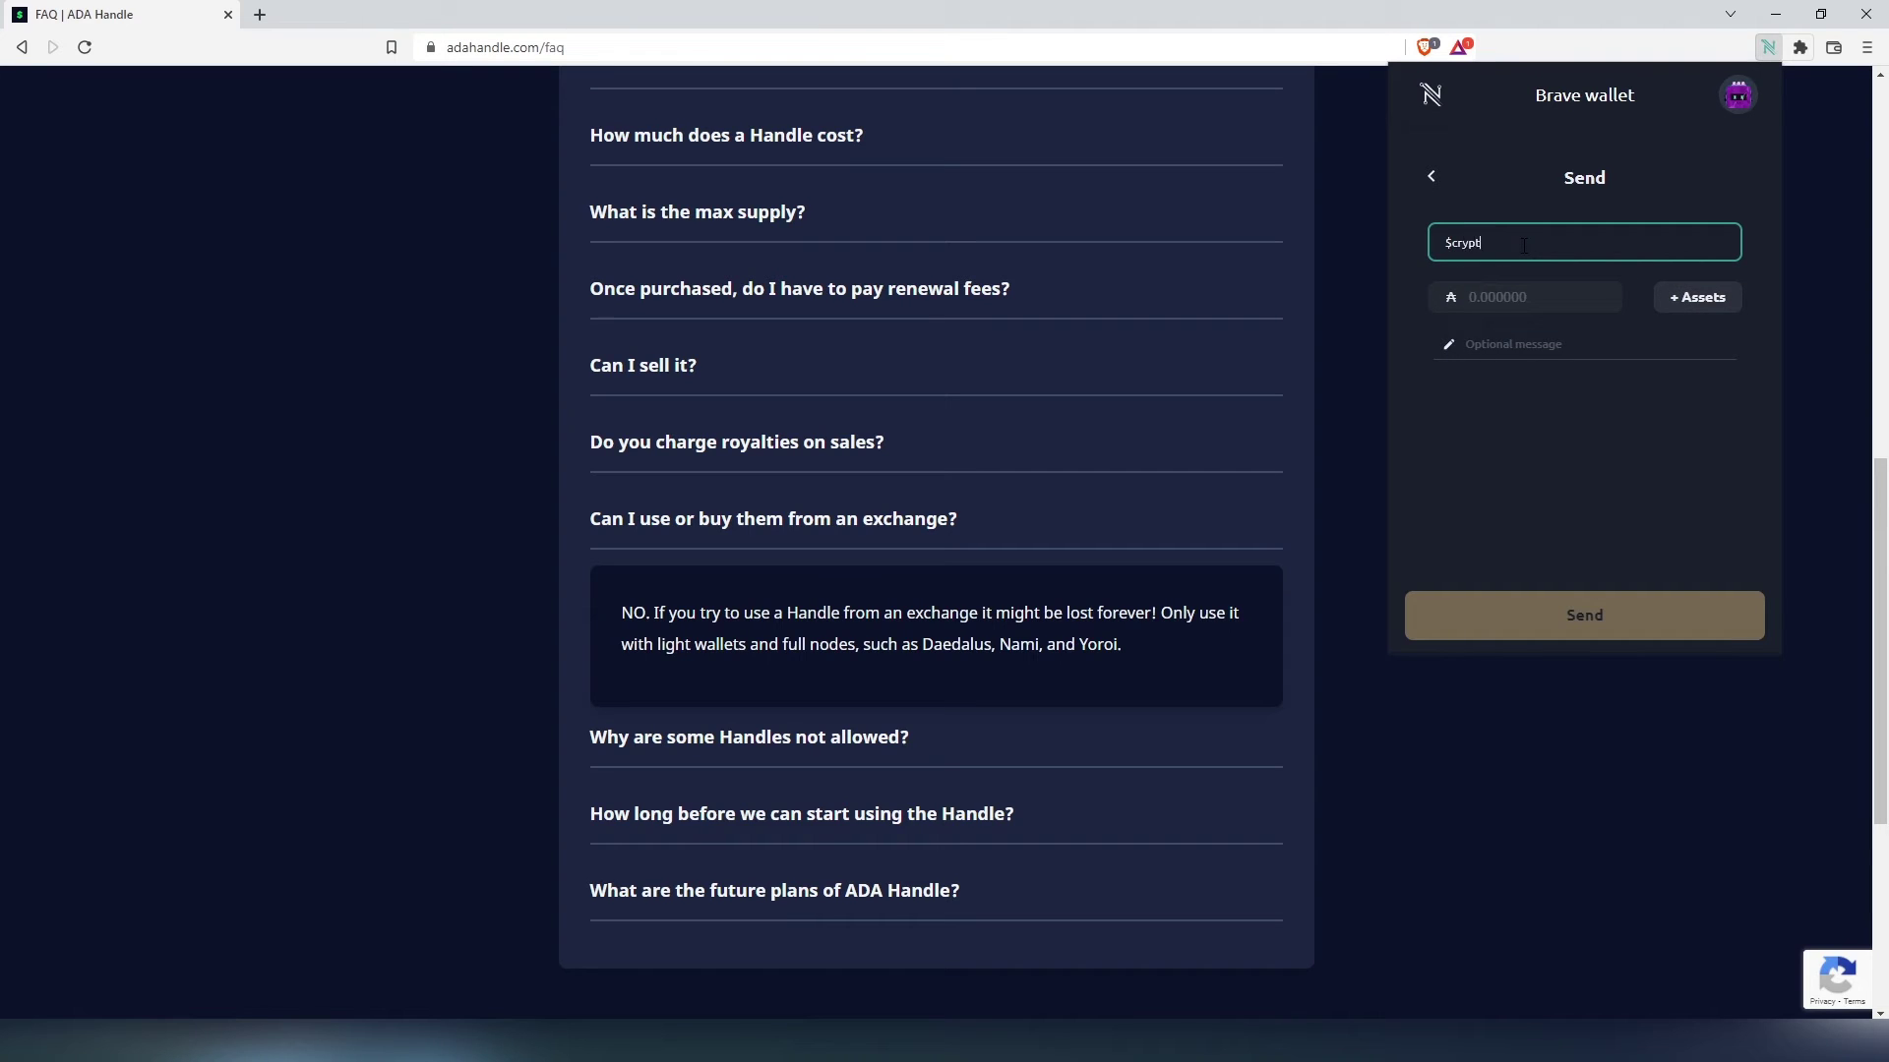
type("oted")
left_click(1492, 293)
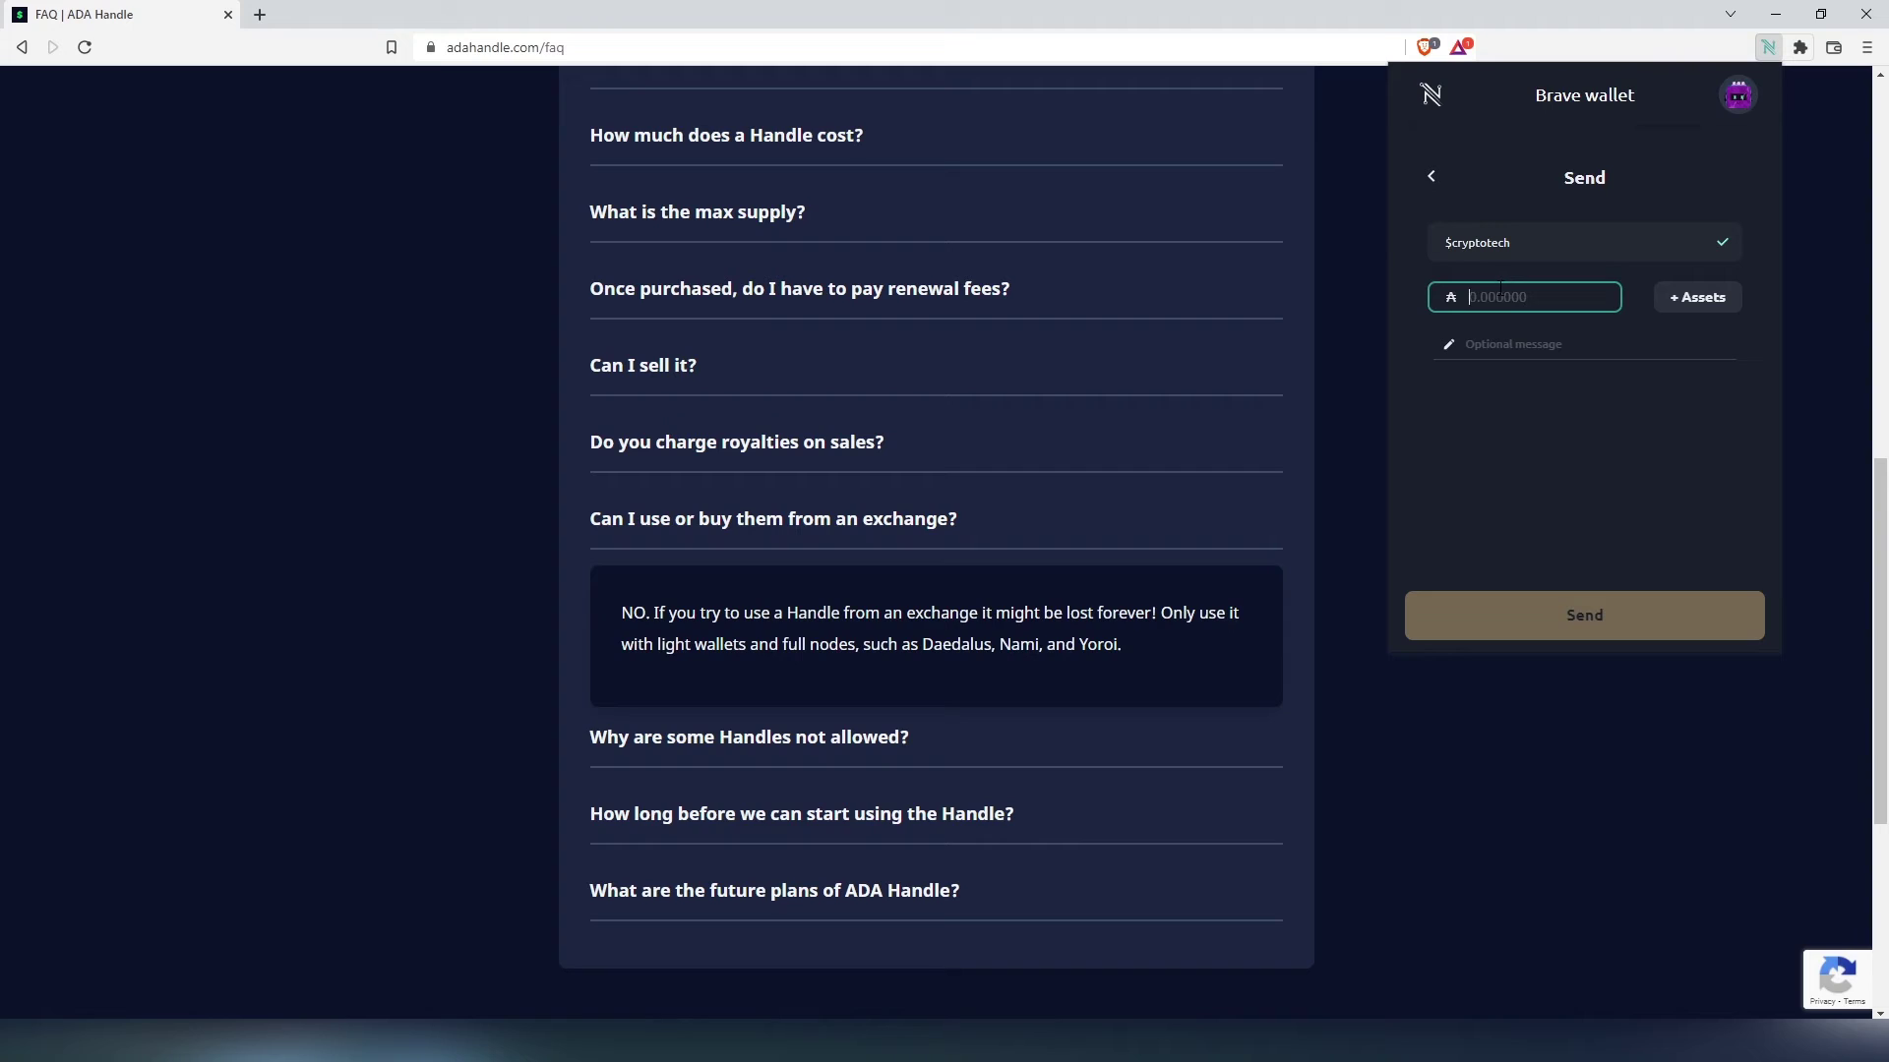
left_click(1608, 246)
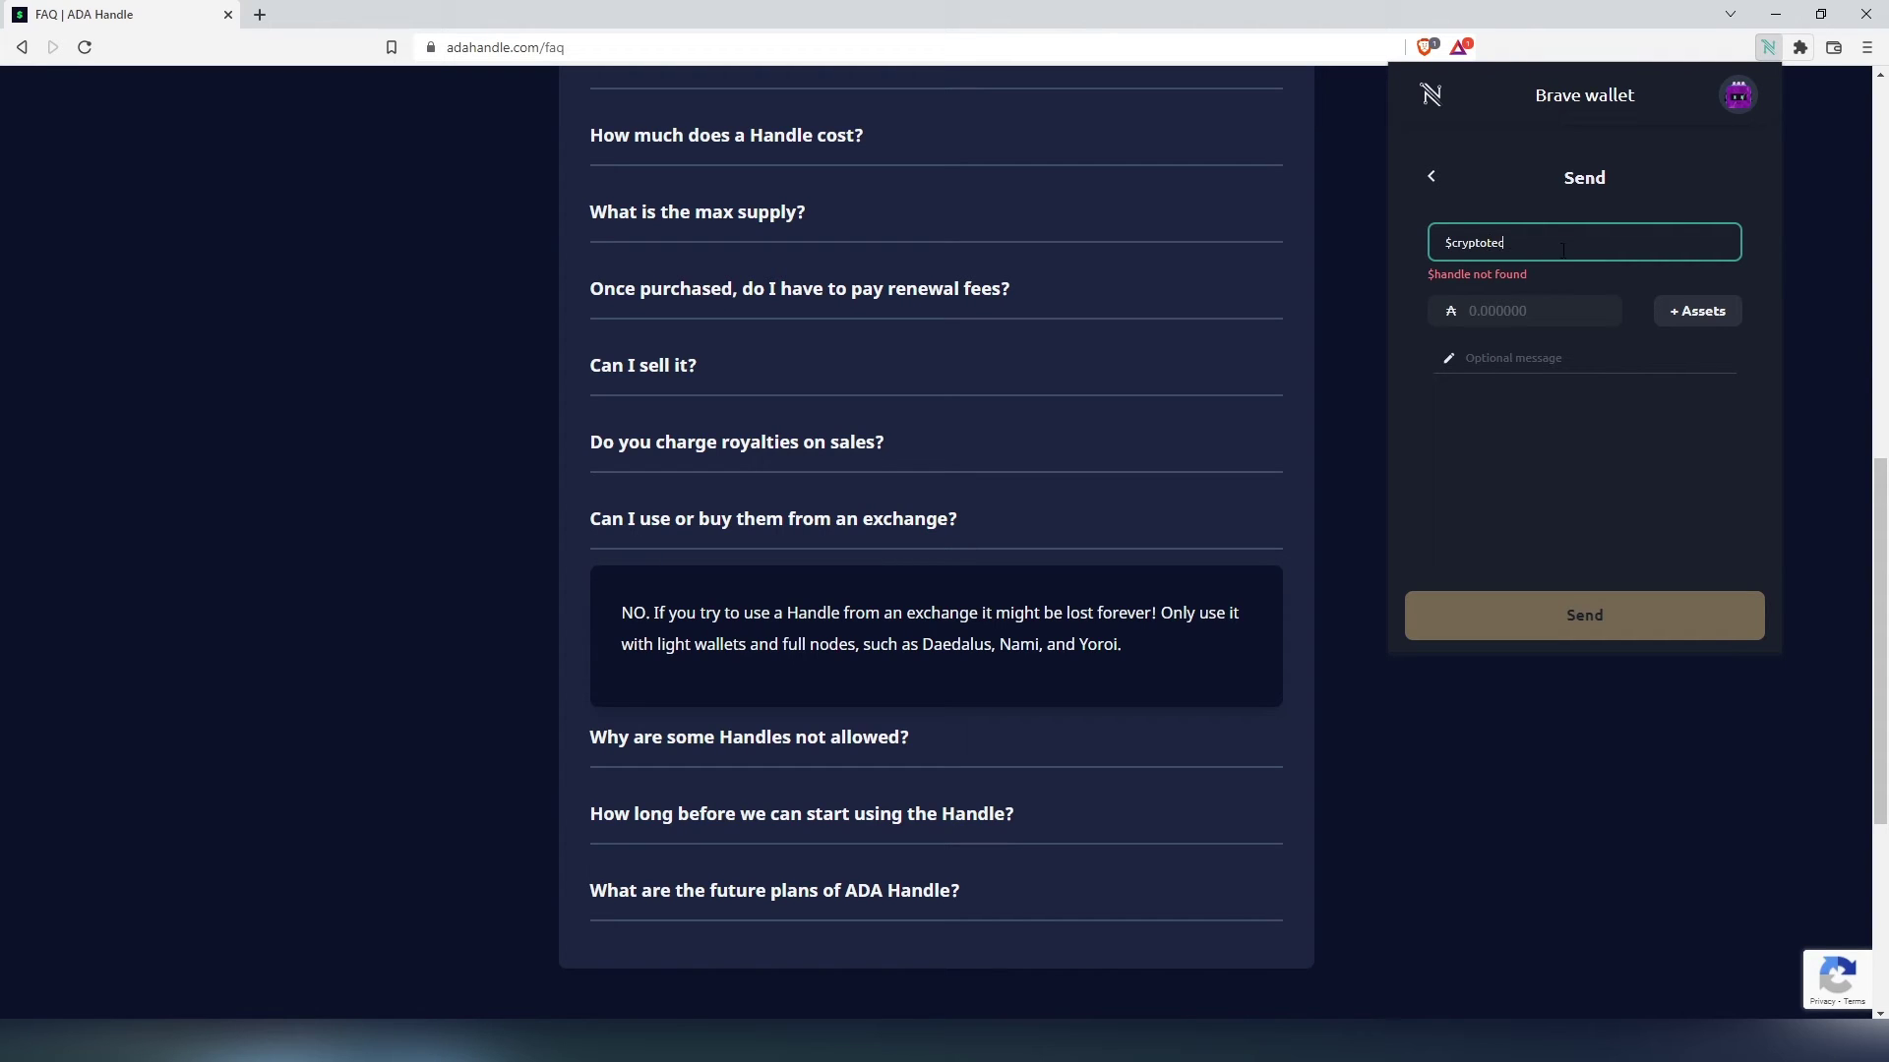
type("h")
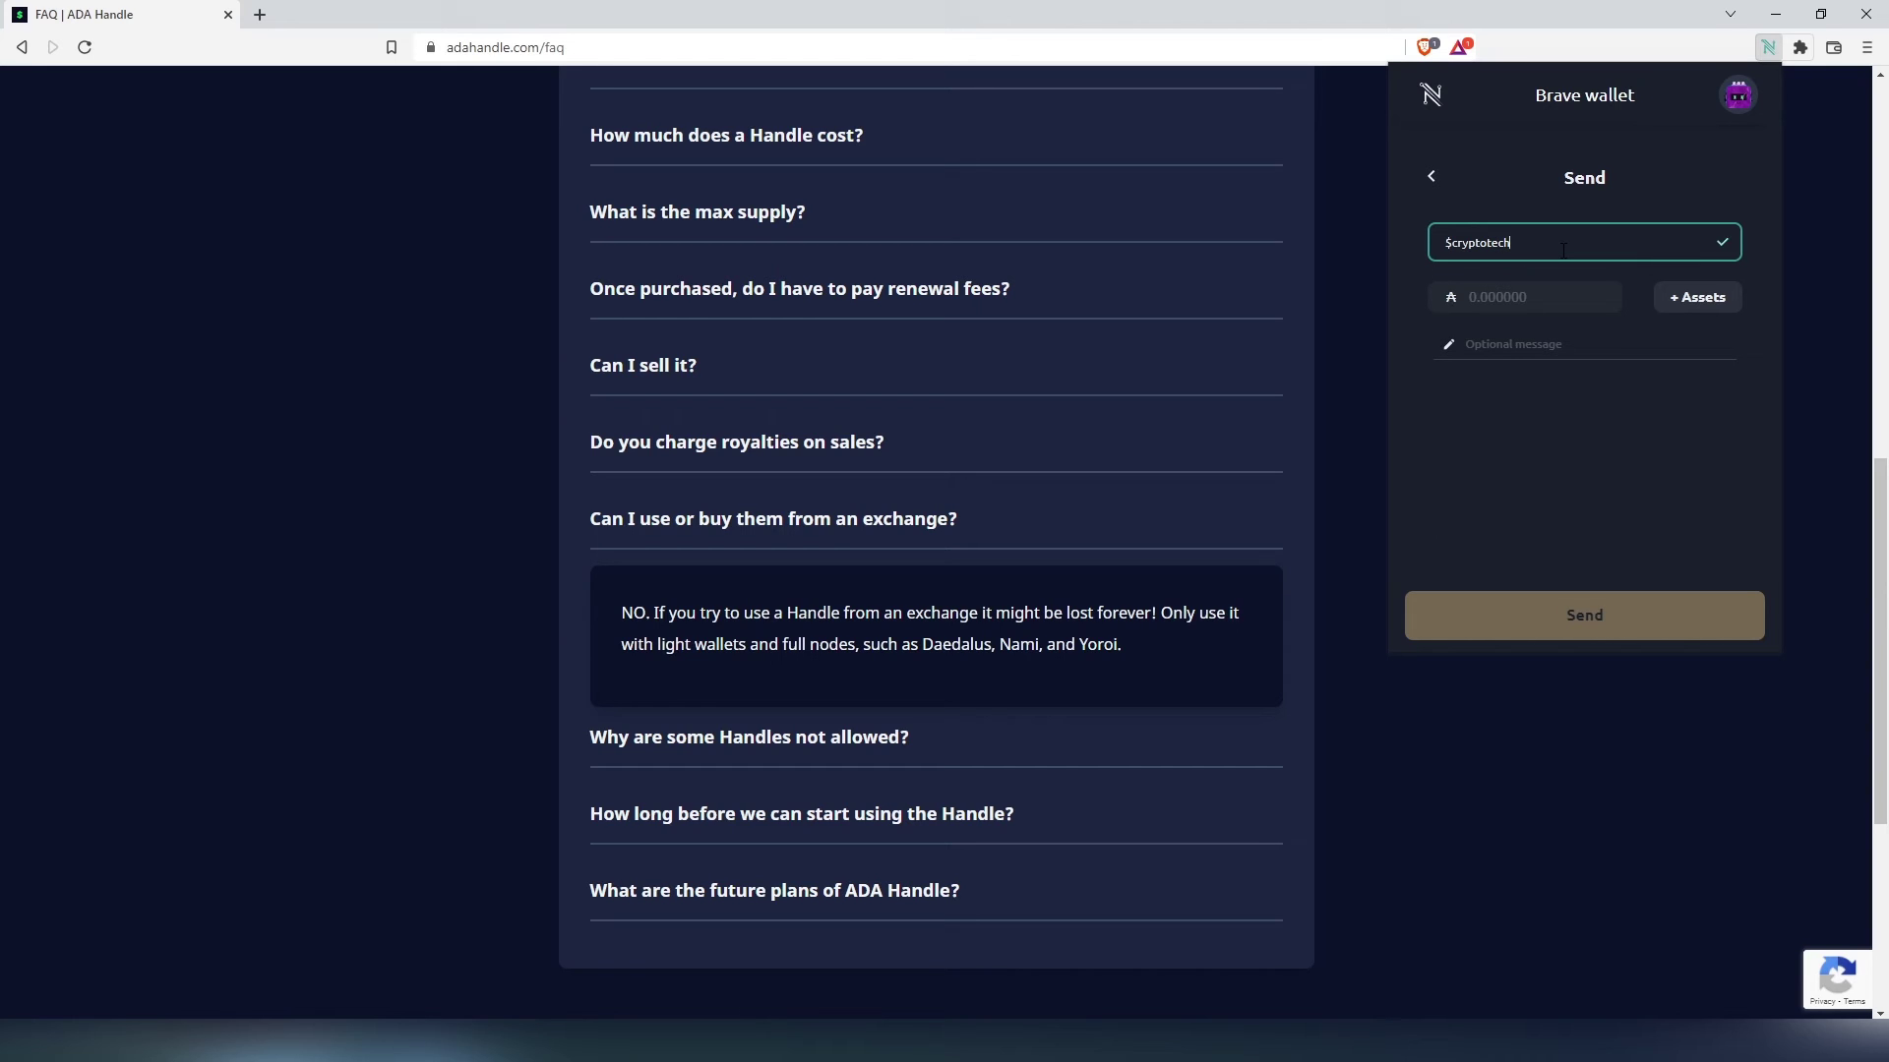
left_click(1536, 300)
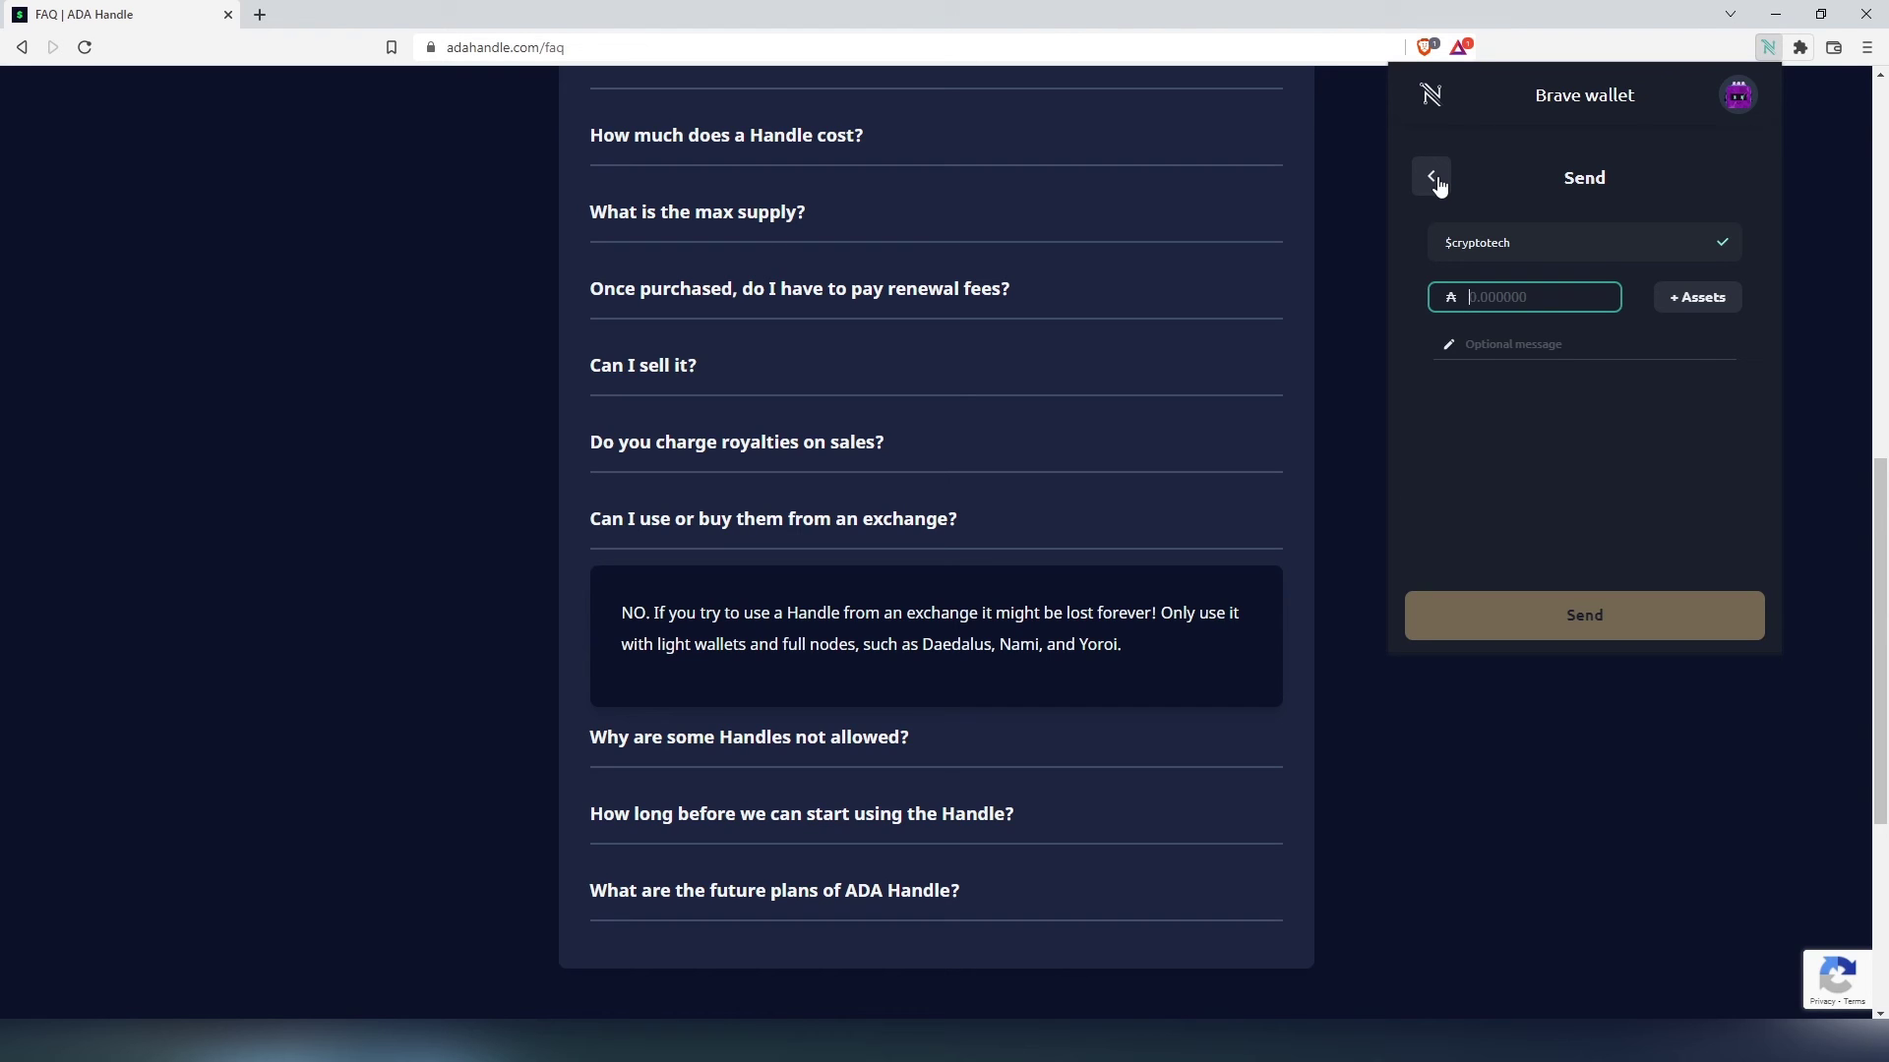
Leave Nami, go to the Mint a Handle queue page and agree to email notifications.
left_click(1433, 178)
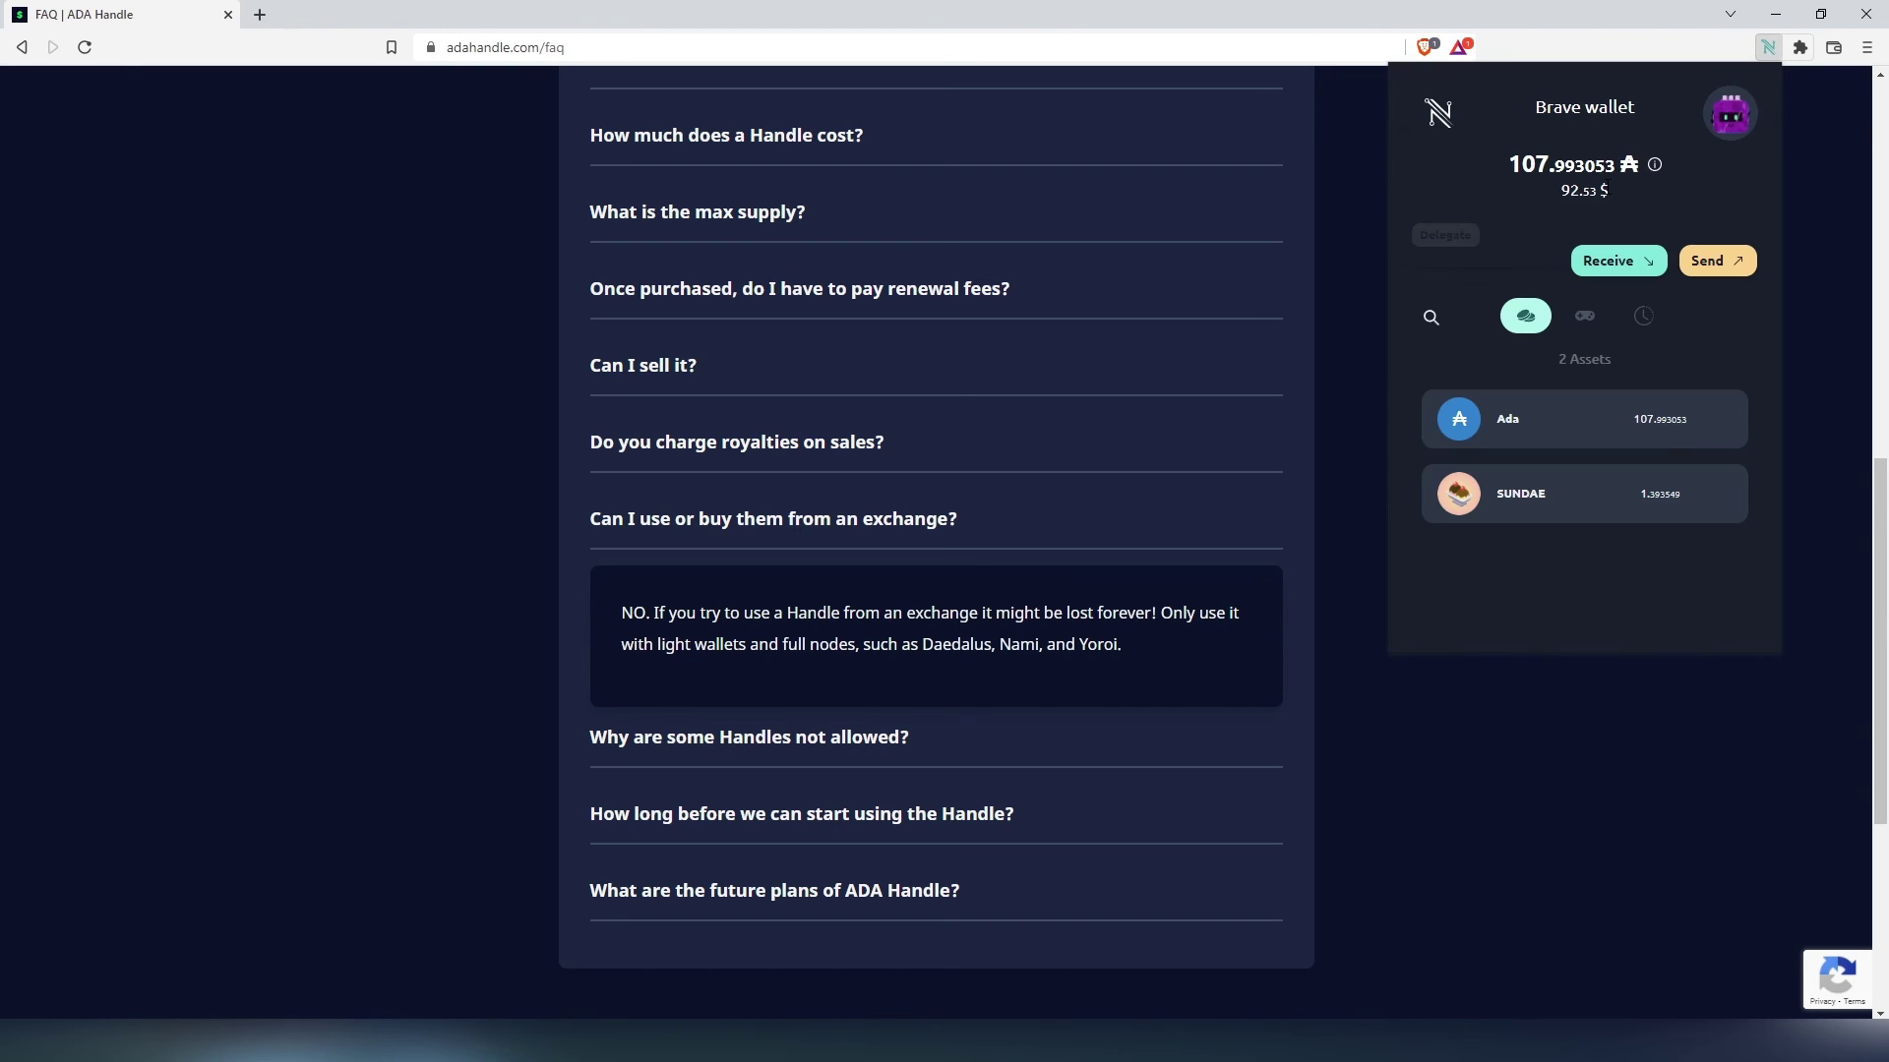
left_click(1367, 198)
scroll(1373, 204, "up", 15)
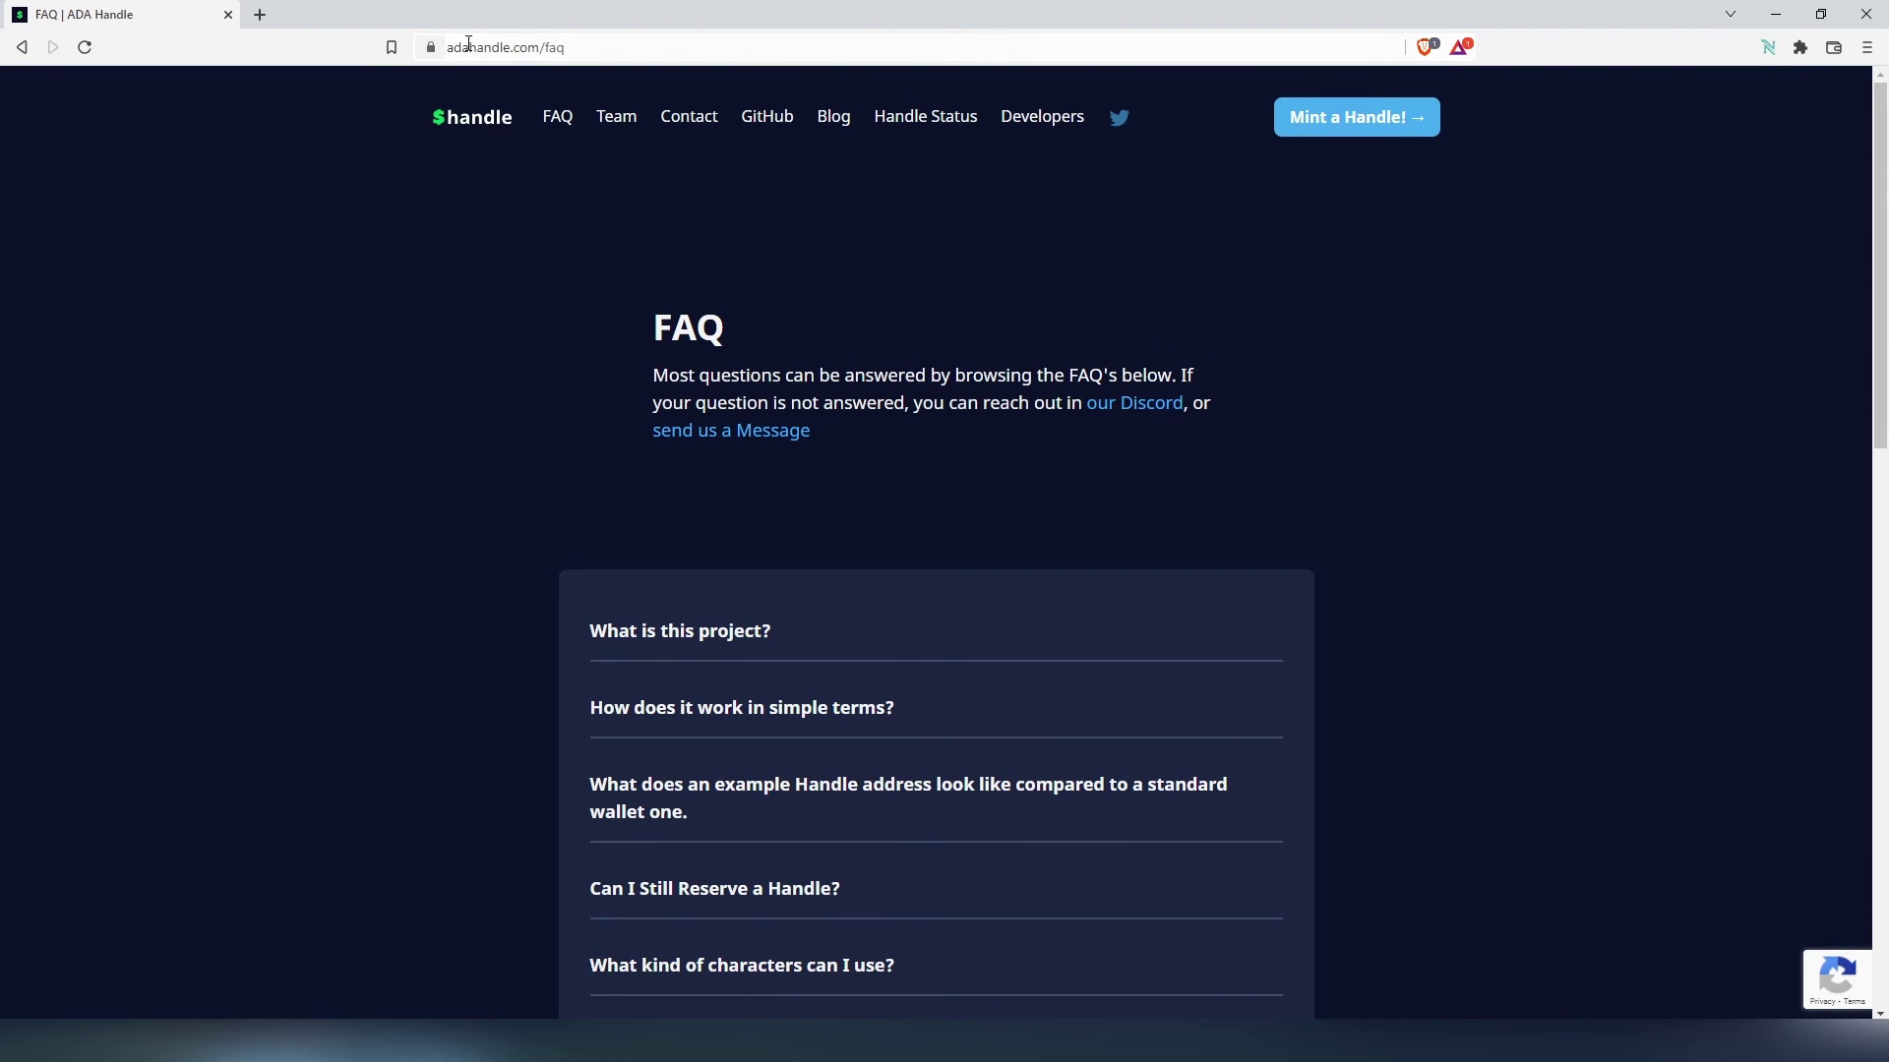
left_click(1340, 141)
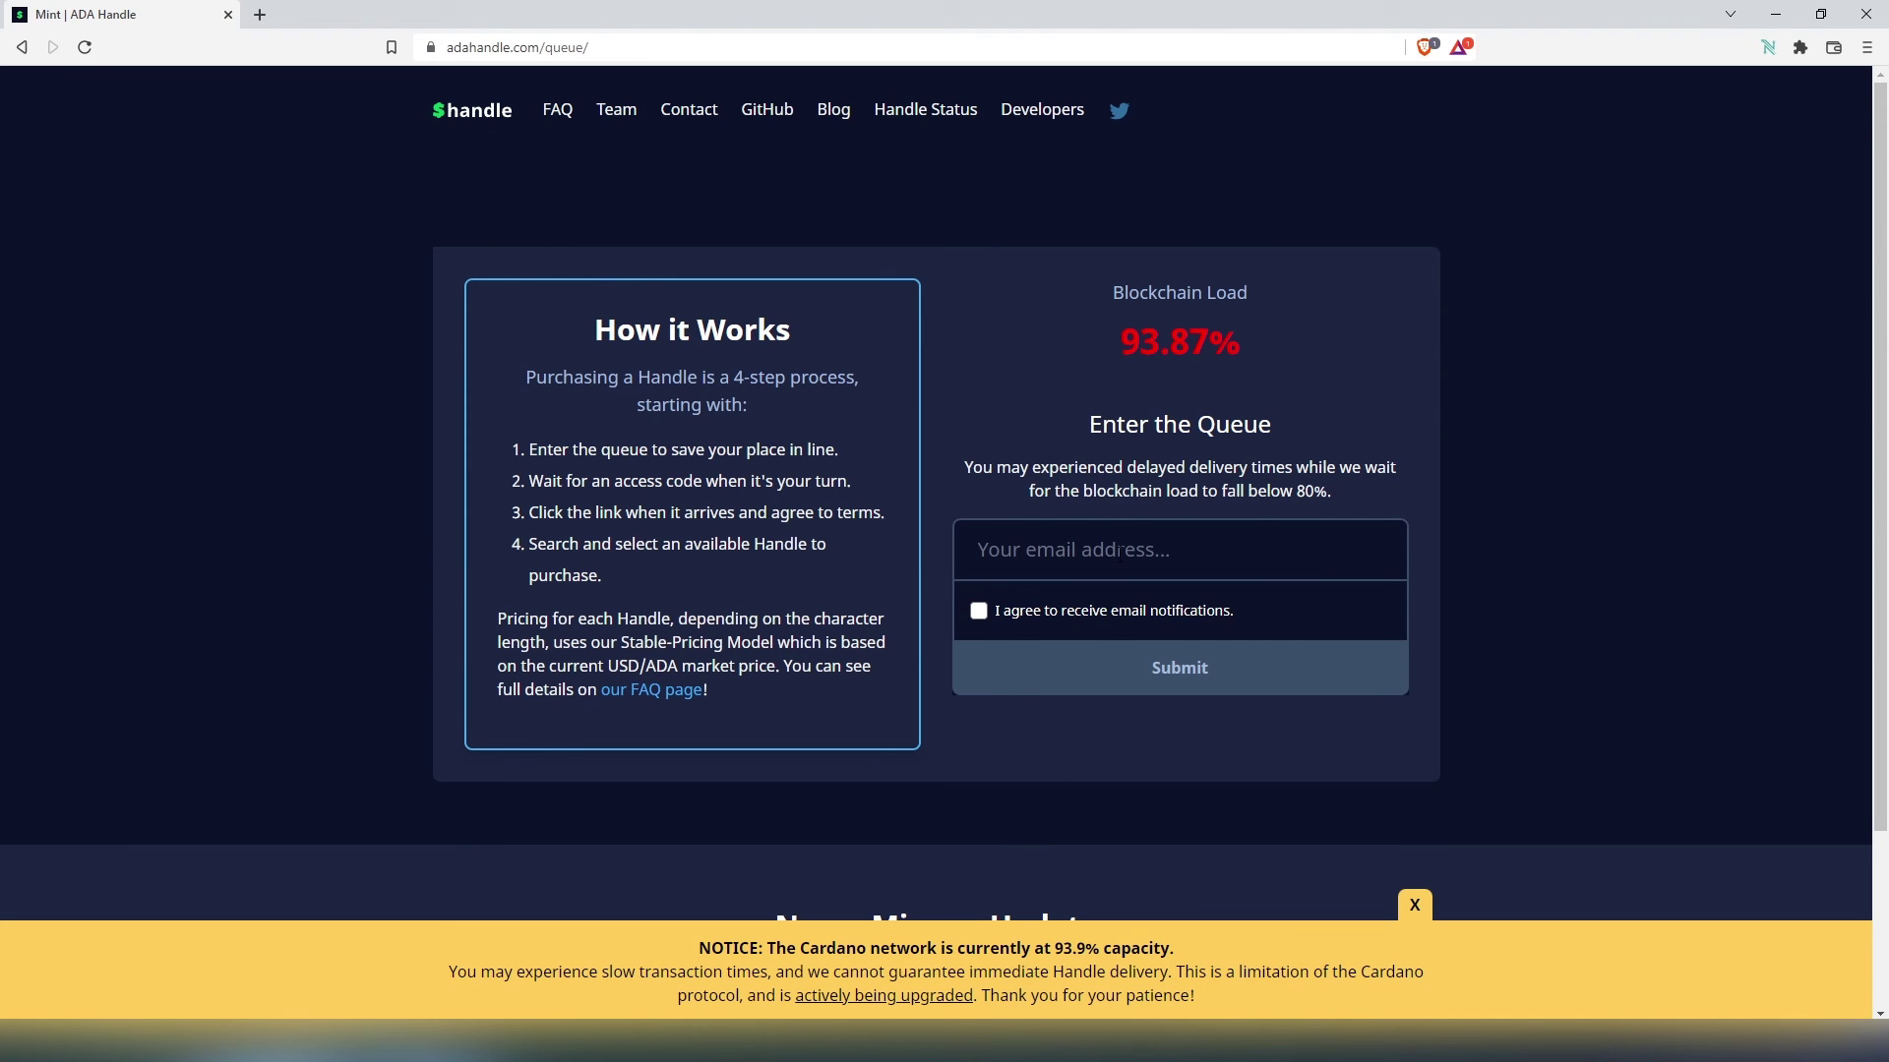
left_click(979, 613)
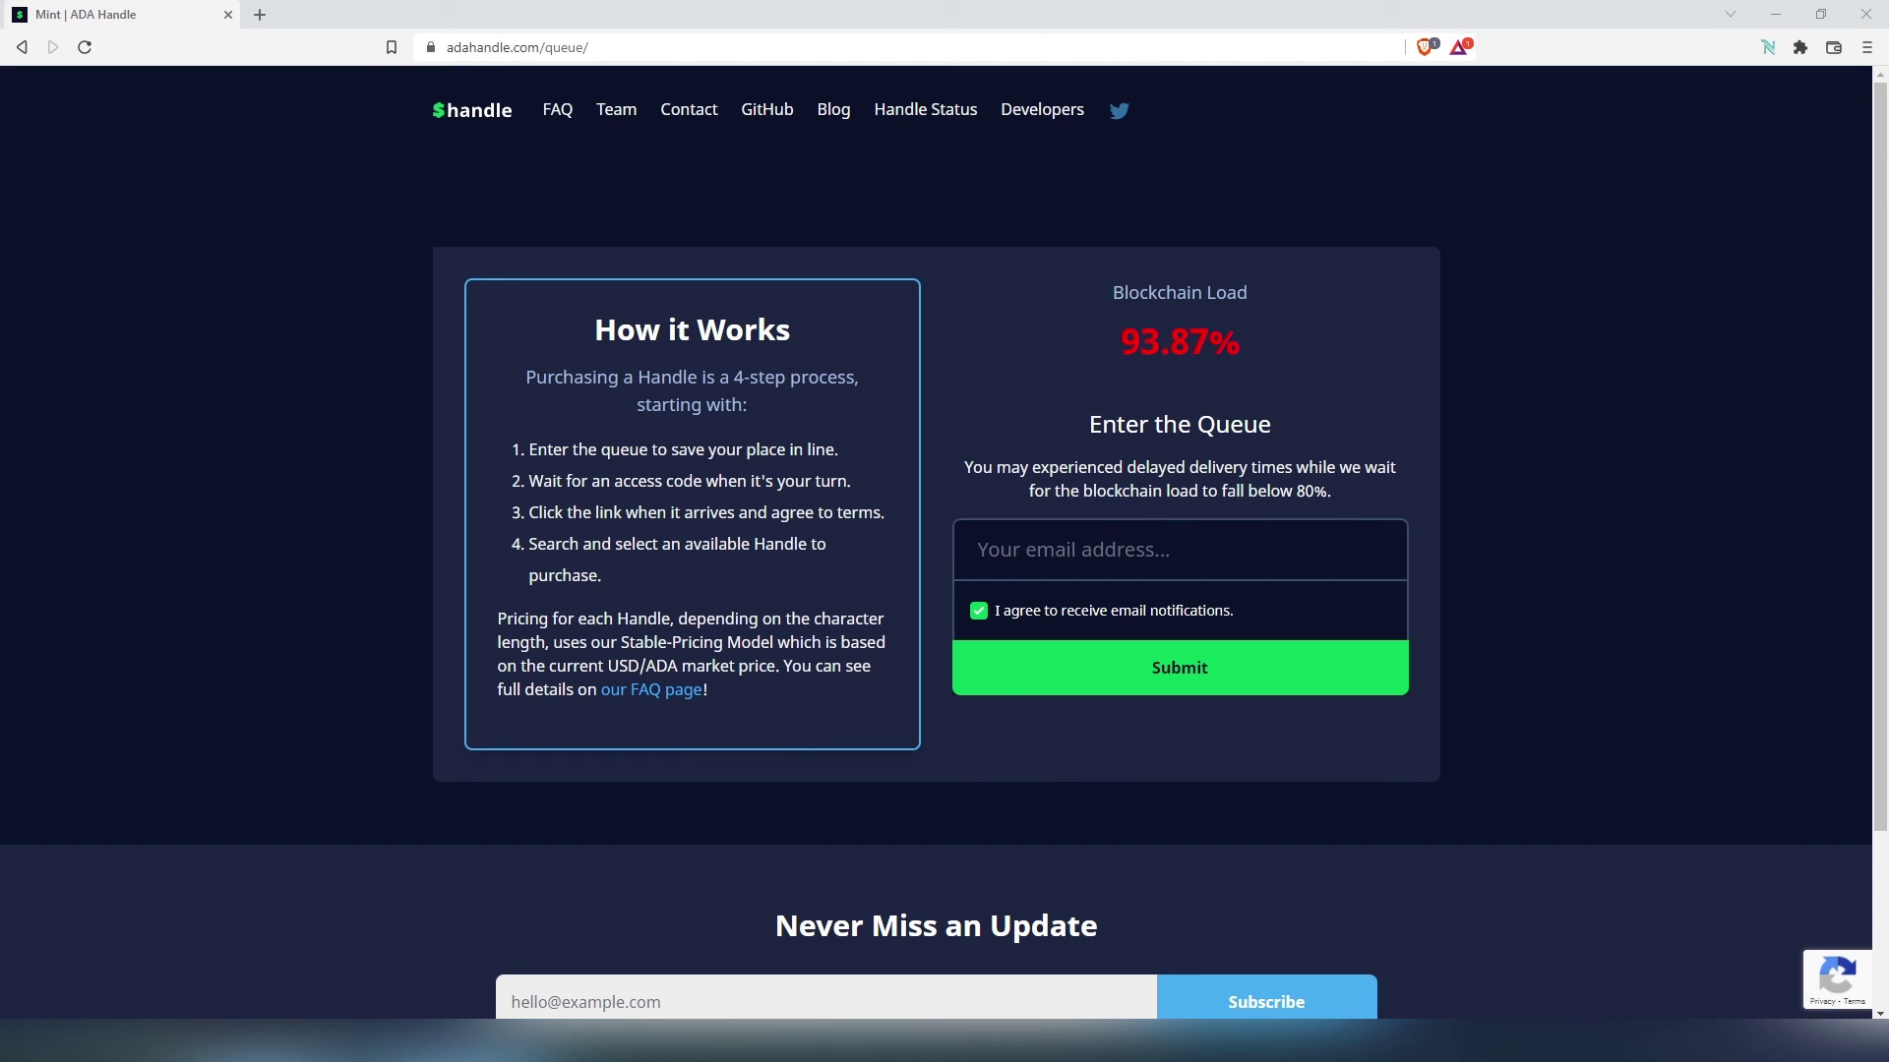
Reopen Nami's Collectibles and view the $cryptotech NFT with its policy and asset ids.
left_click(1767, 47)
left_click(1586, 317)
left_click(1631, 433)
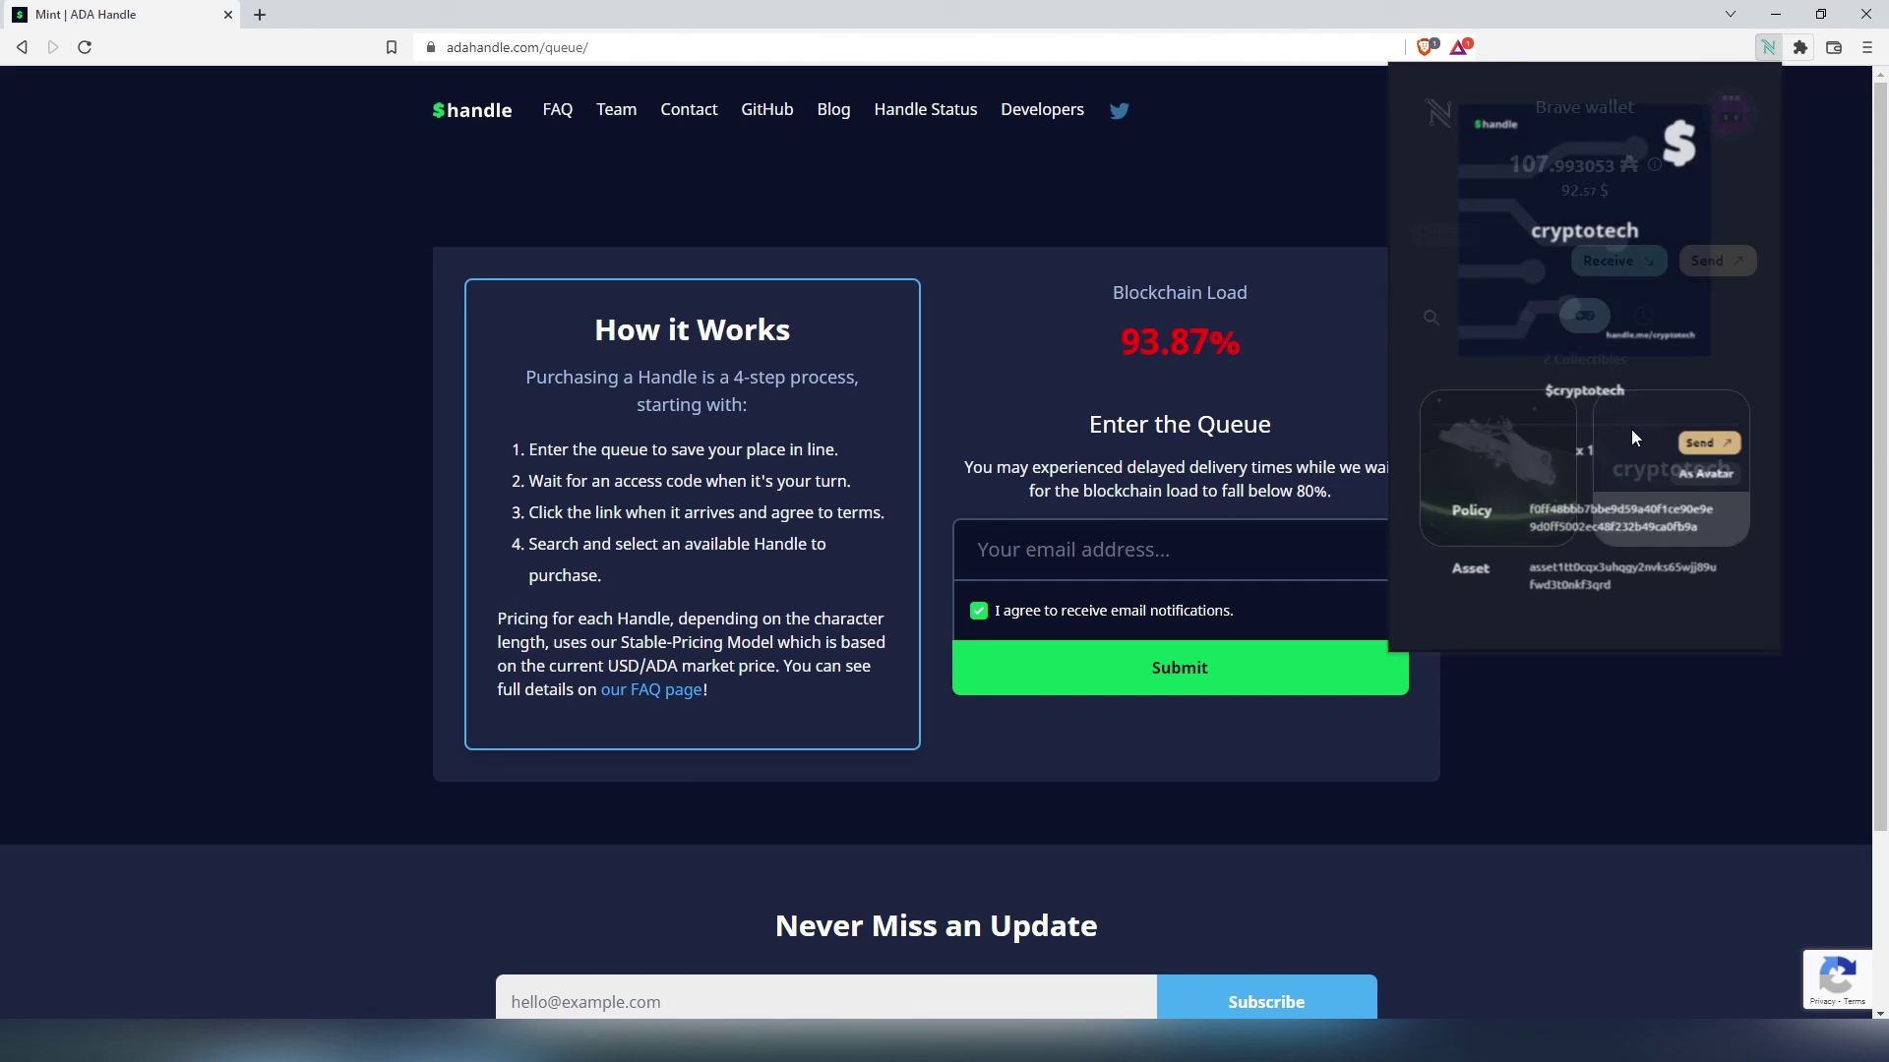